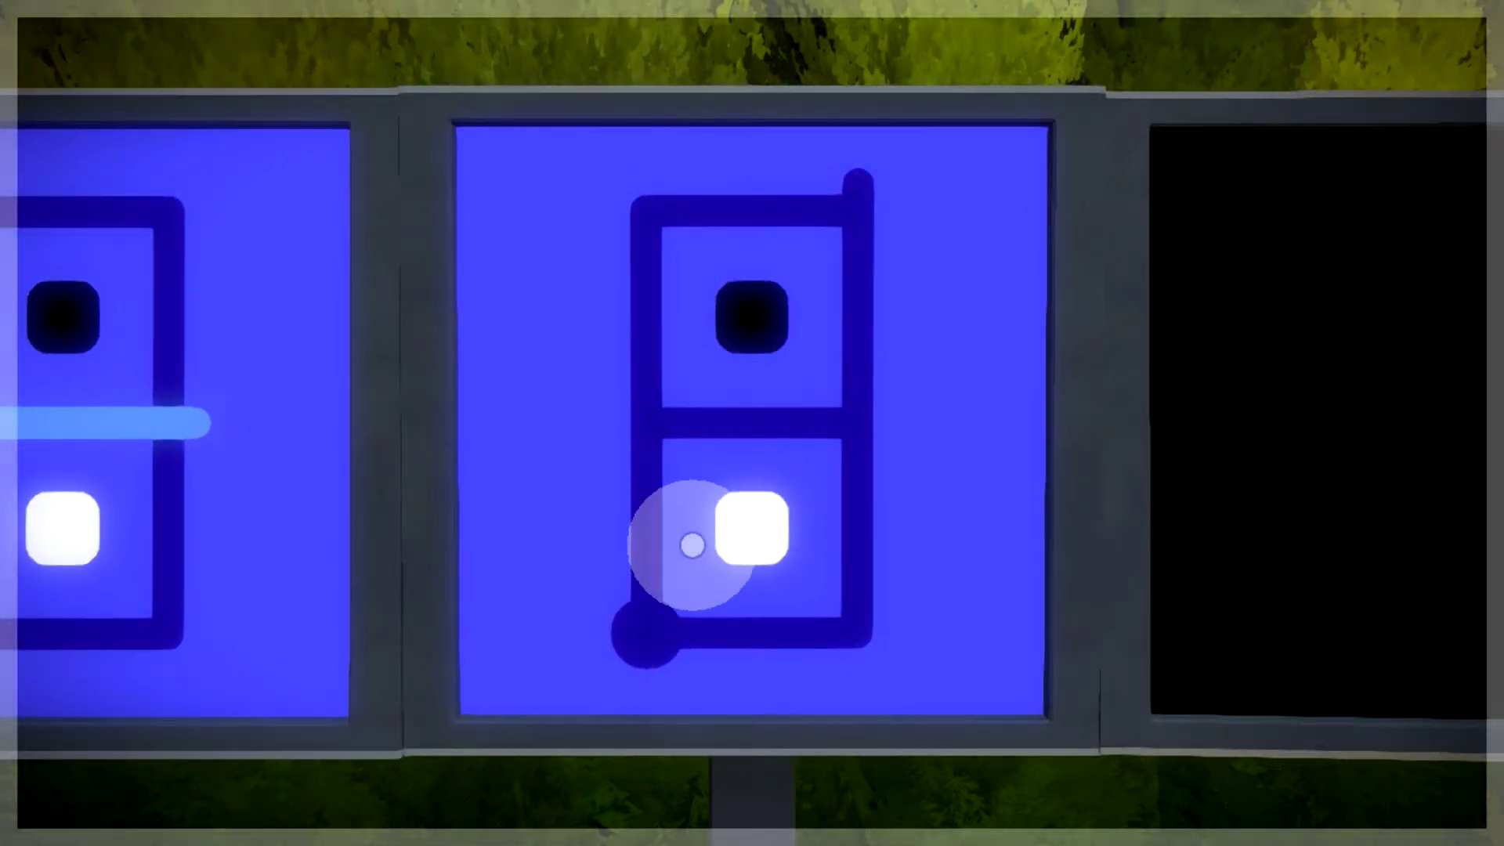
Solve the two-square panel with a separating line to the top exit, after one abandoned attempt
click(646, 633)
click(858, 179)
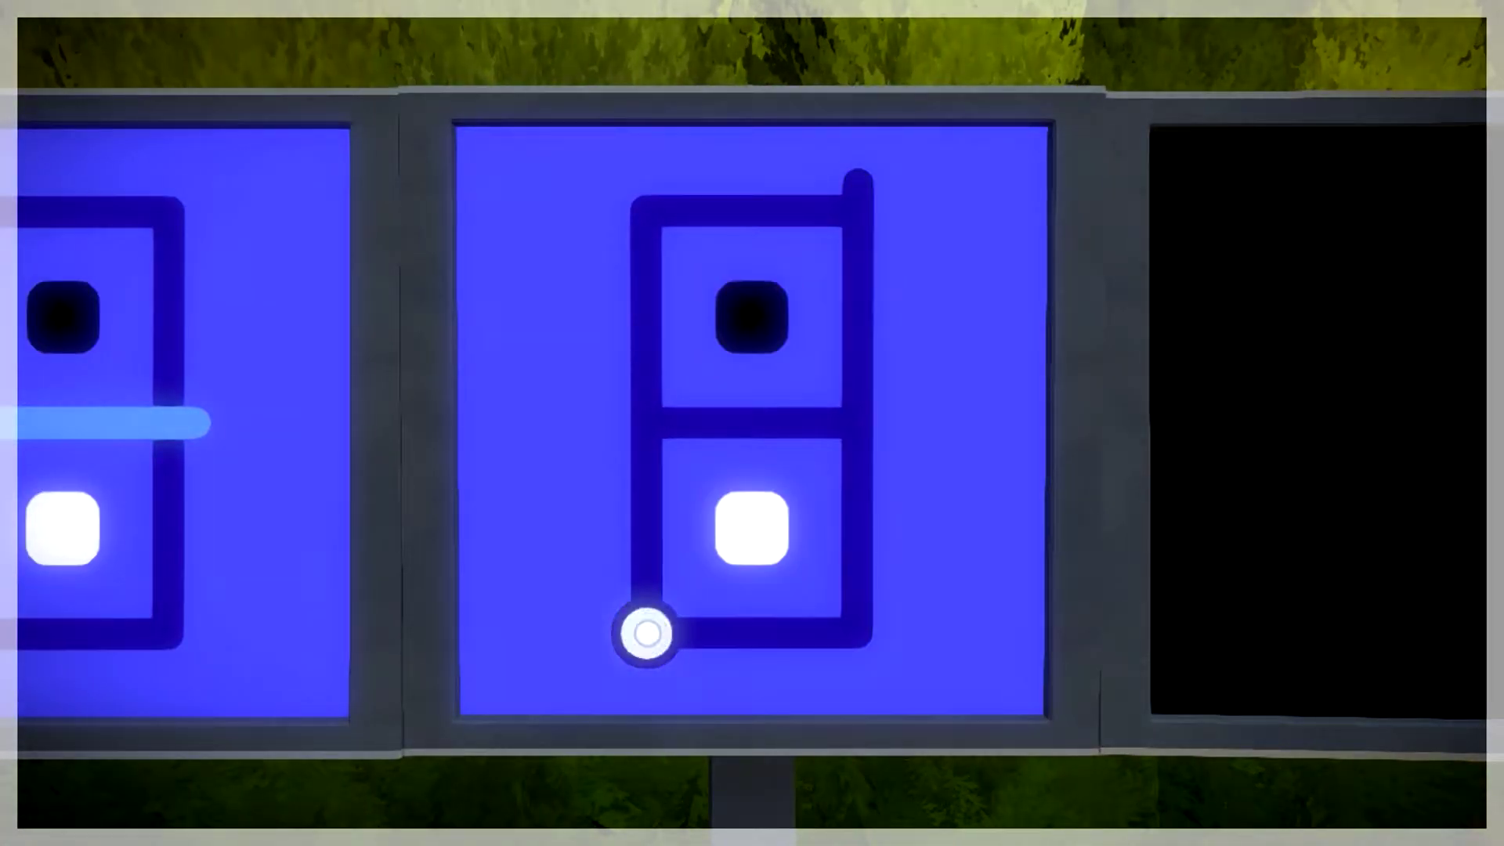
click(645, 632)
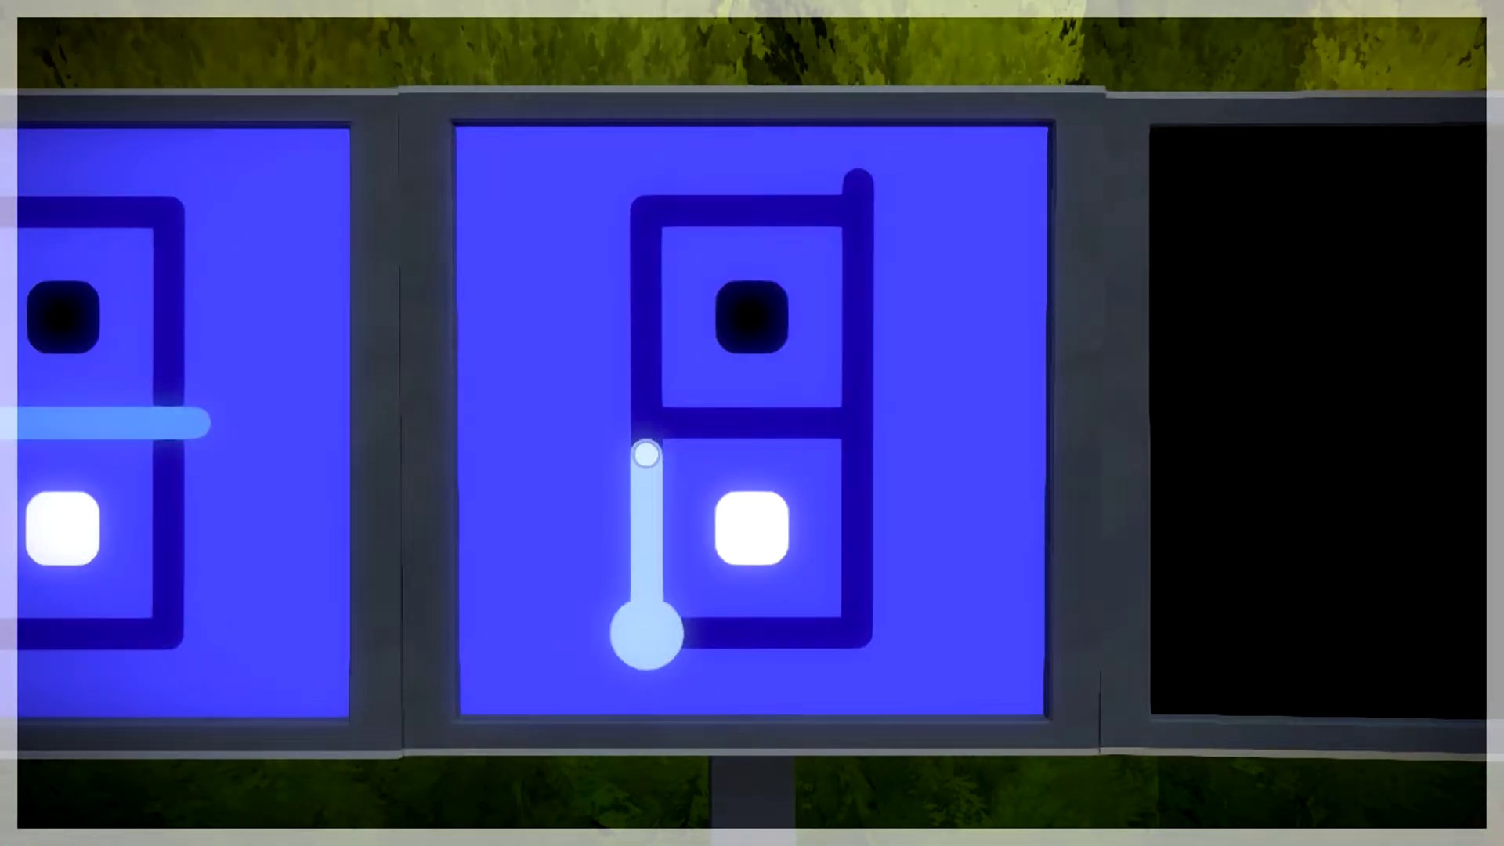
click(862, 202)
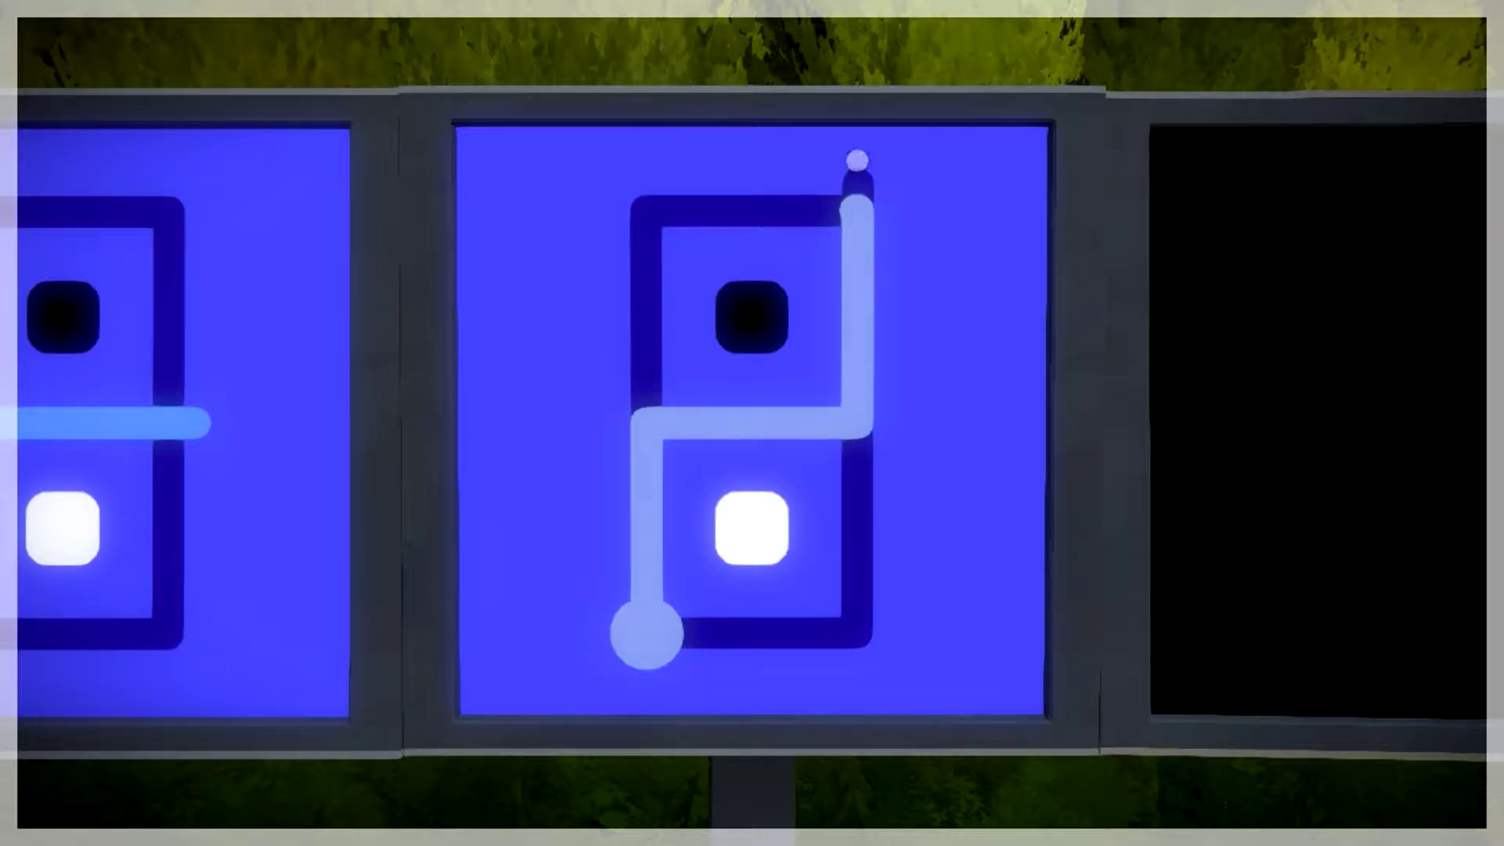
click(645, 633)
click(859, 183)
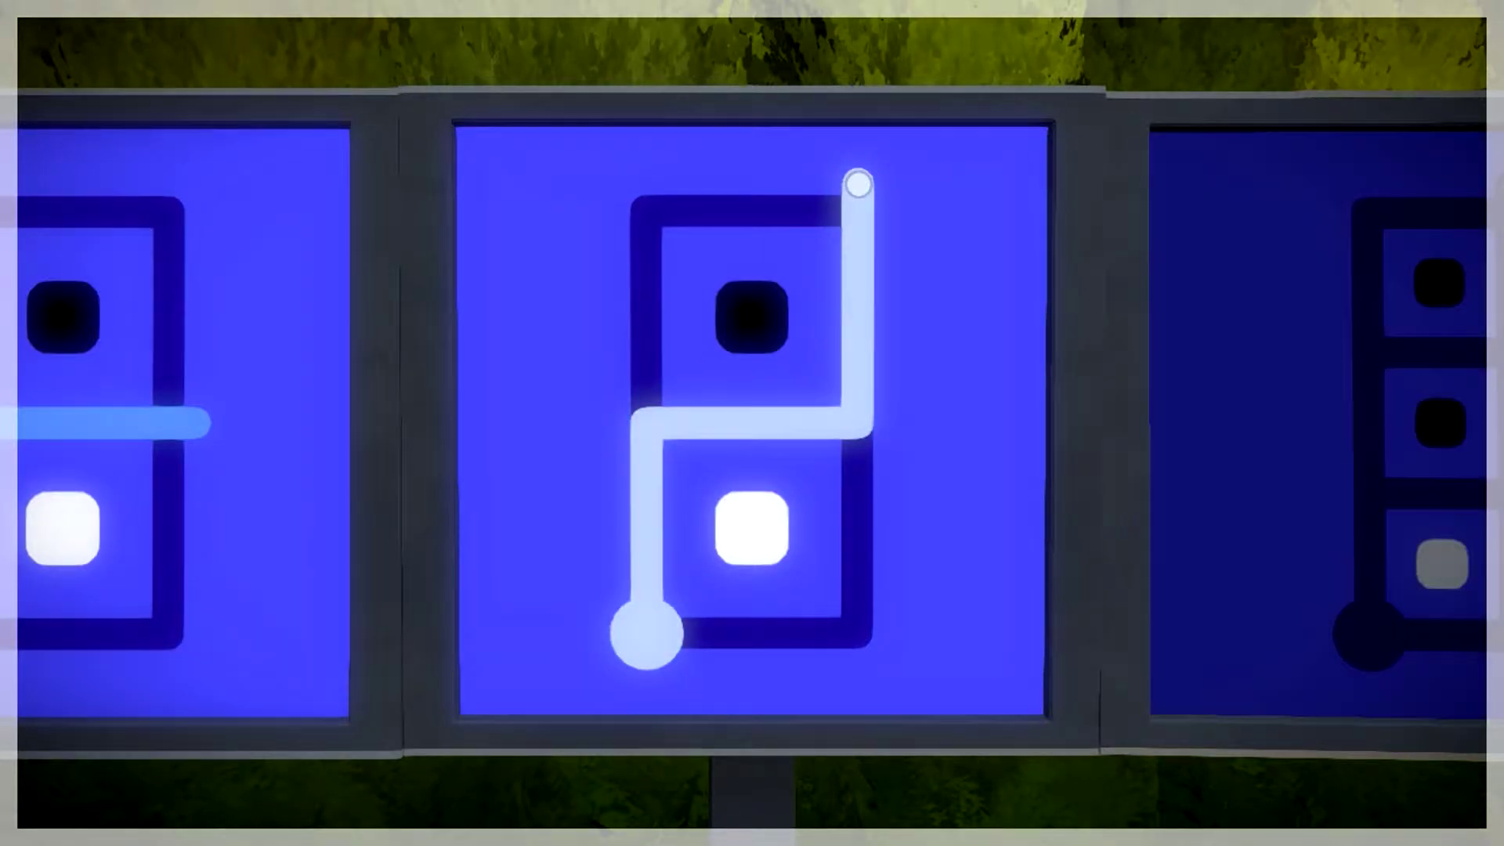
Solve the three-square panel with a winding line, then begin a line on the four-cell grid
key(d)
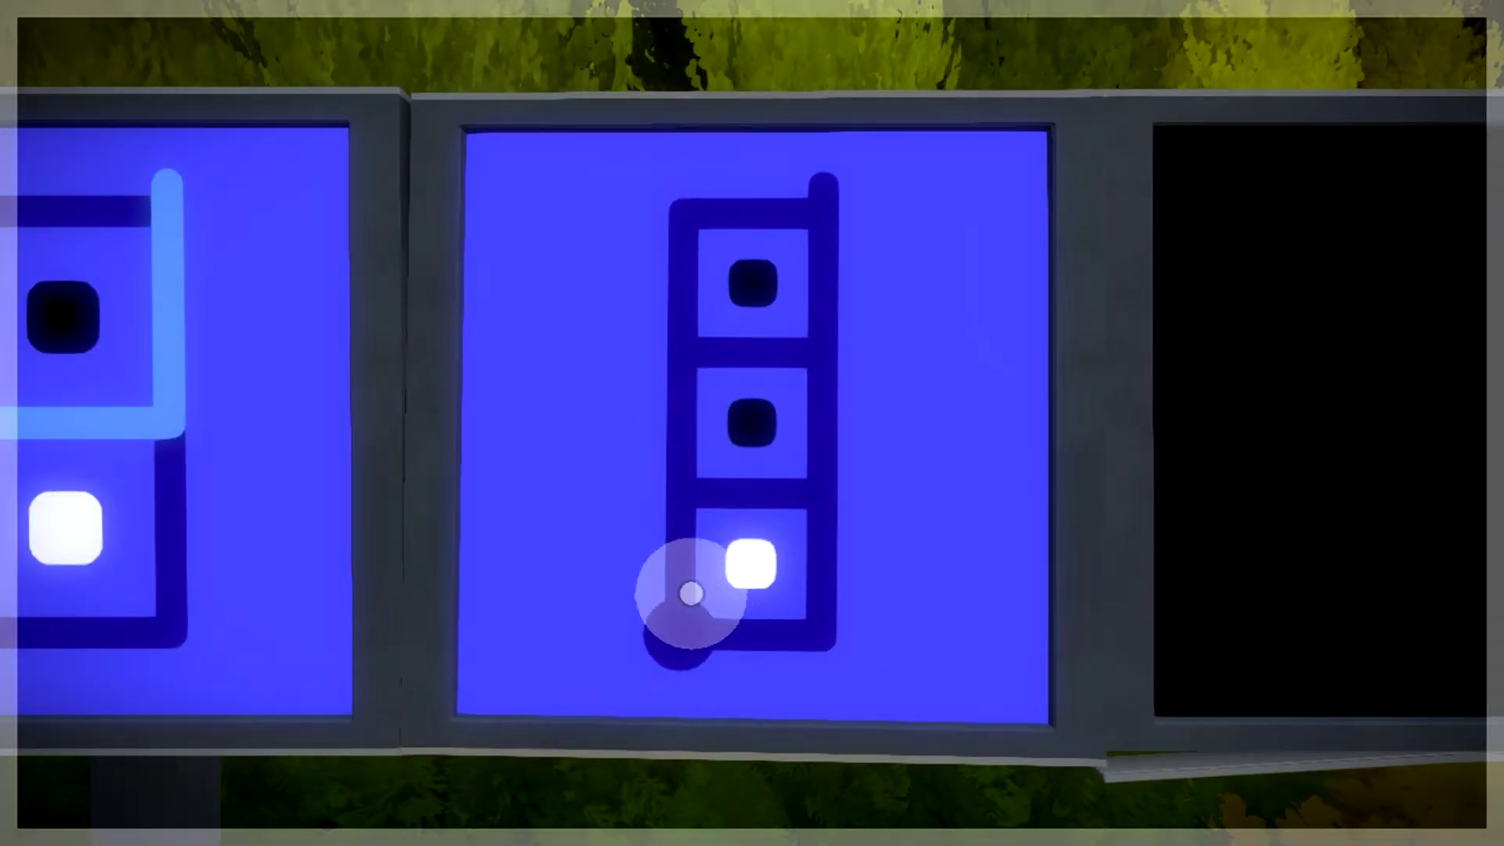
click(683, 617)
click(823, 185)
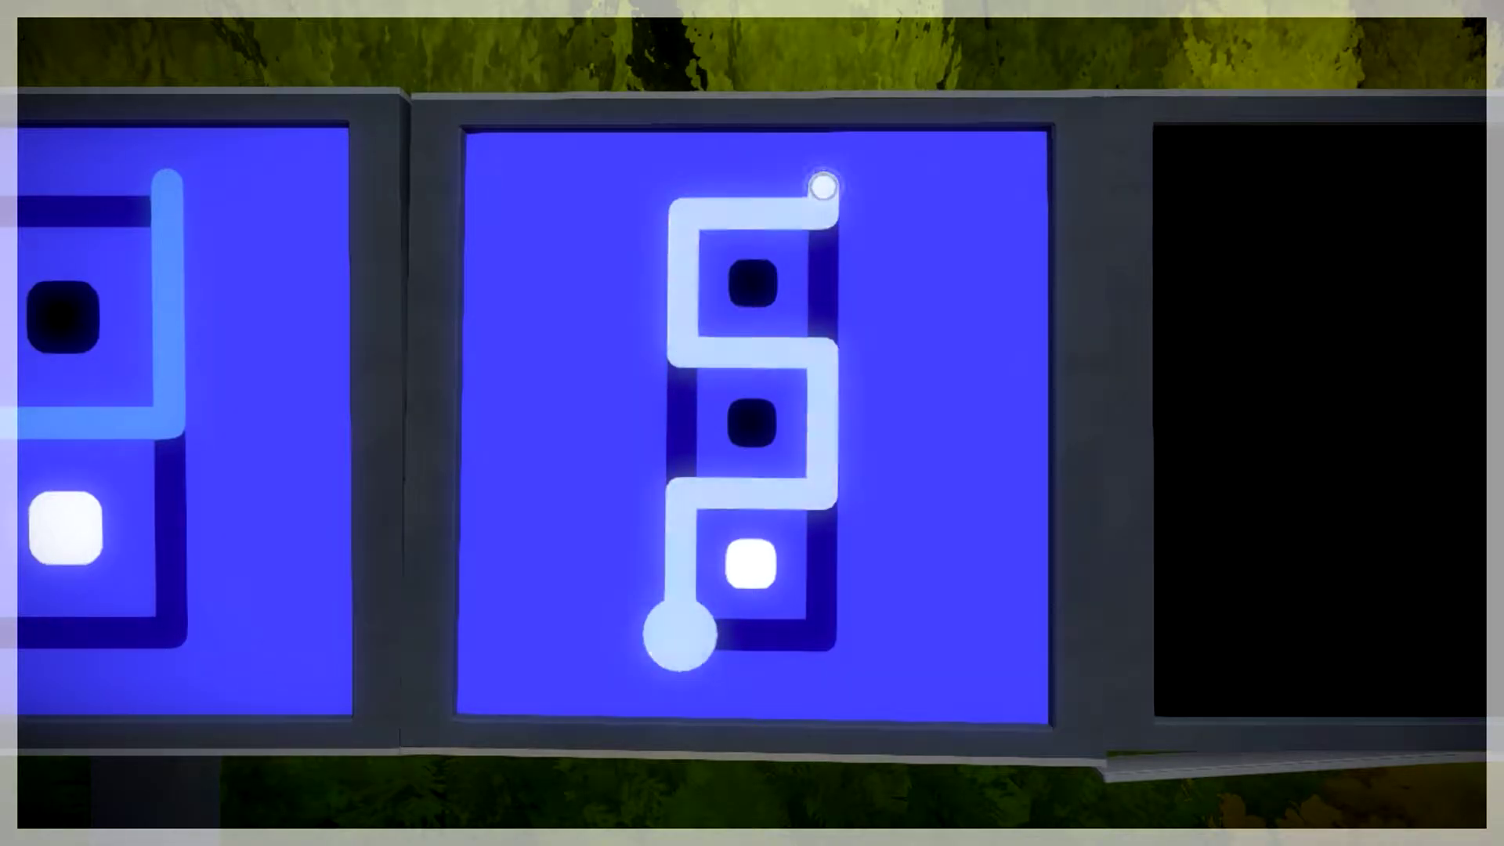
key(d)
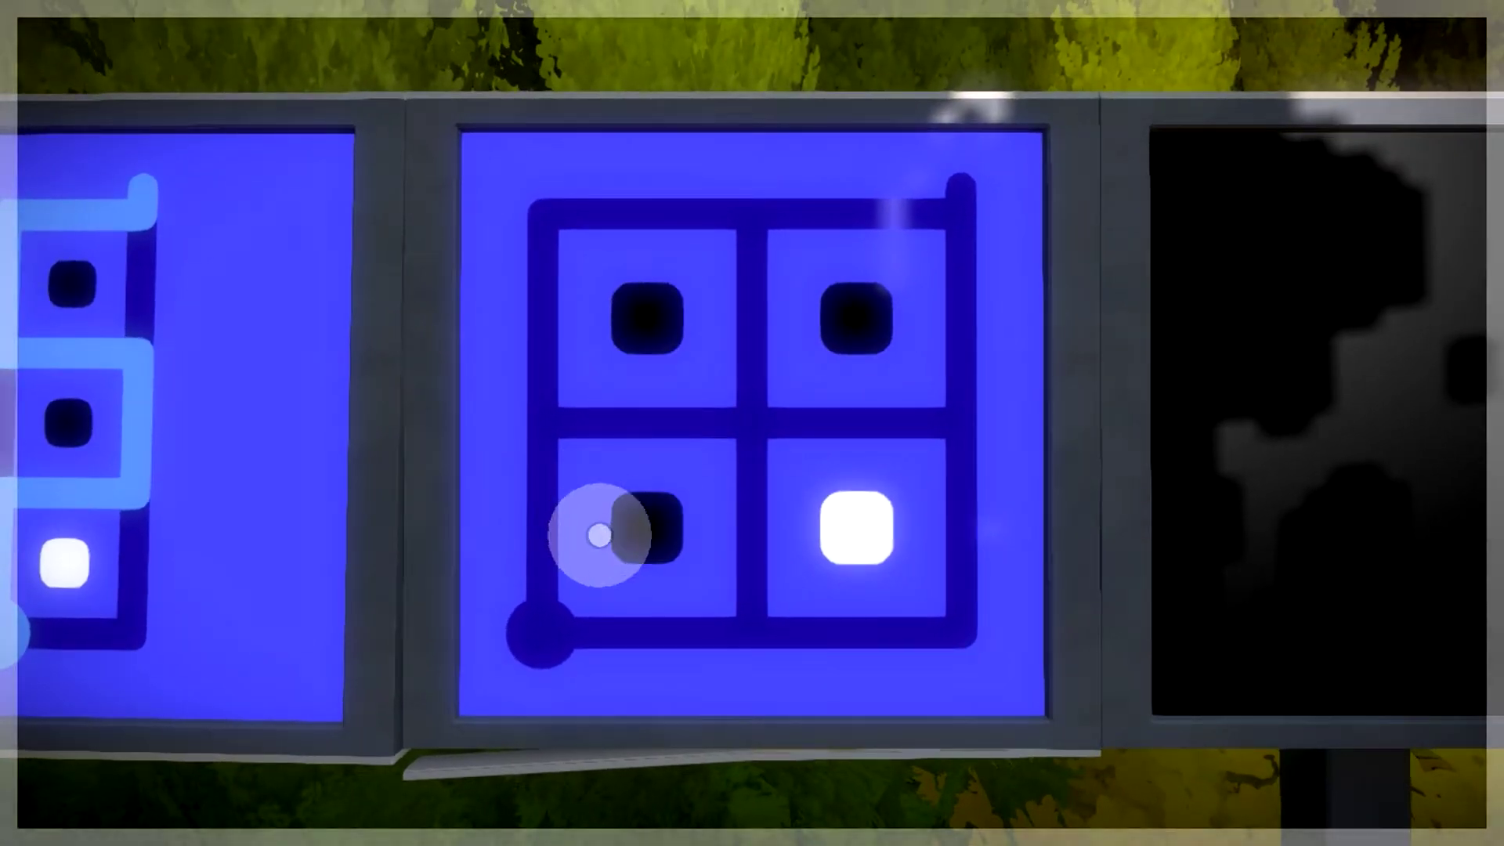
click(541, 635)
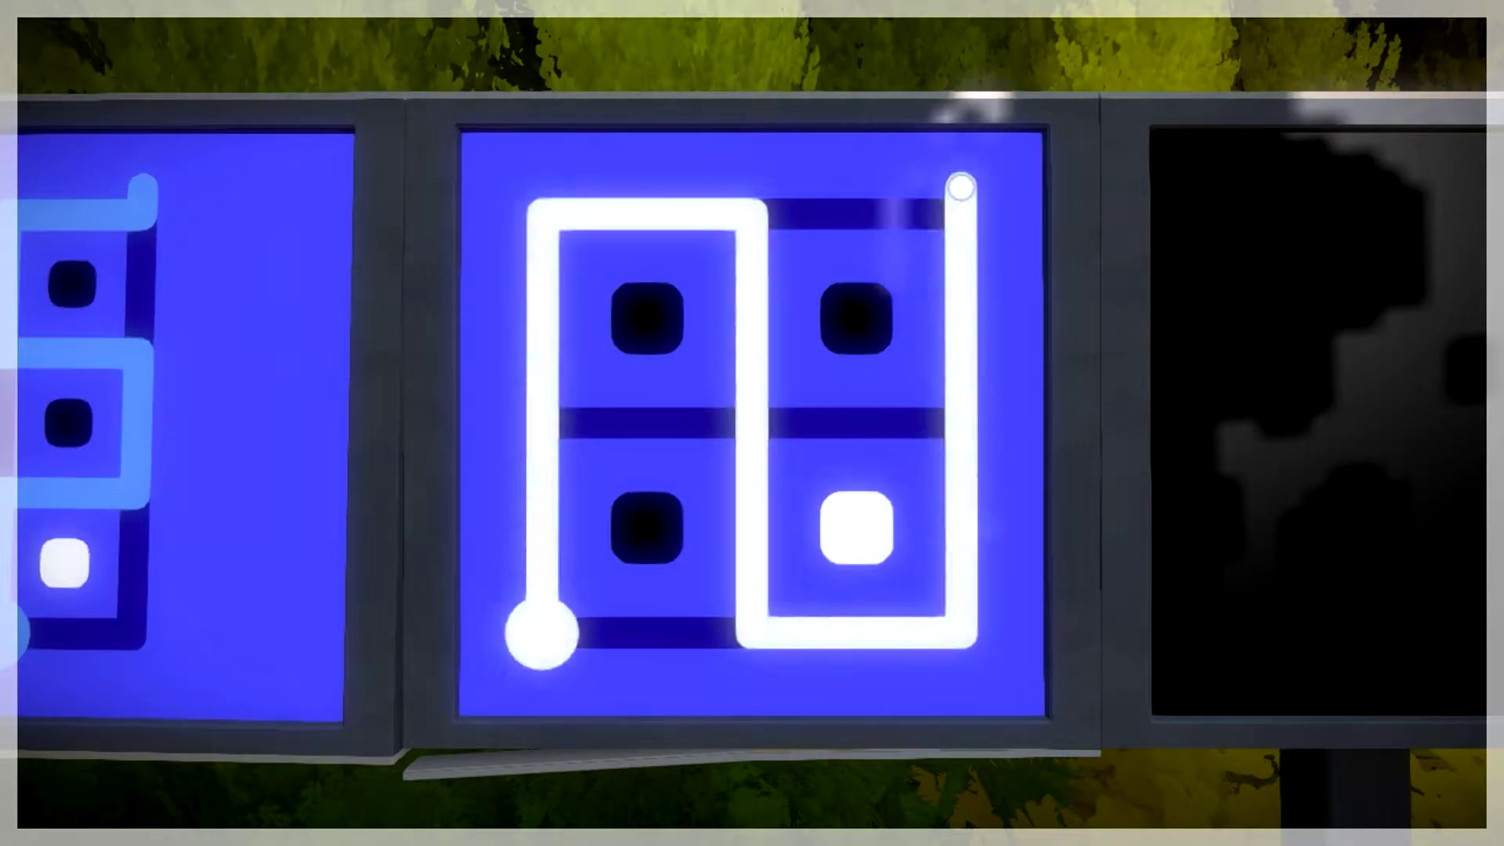
click(962, 188)
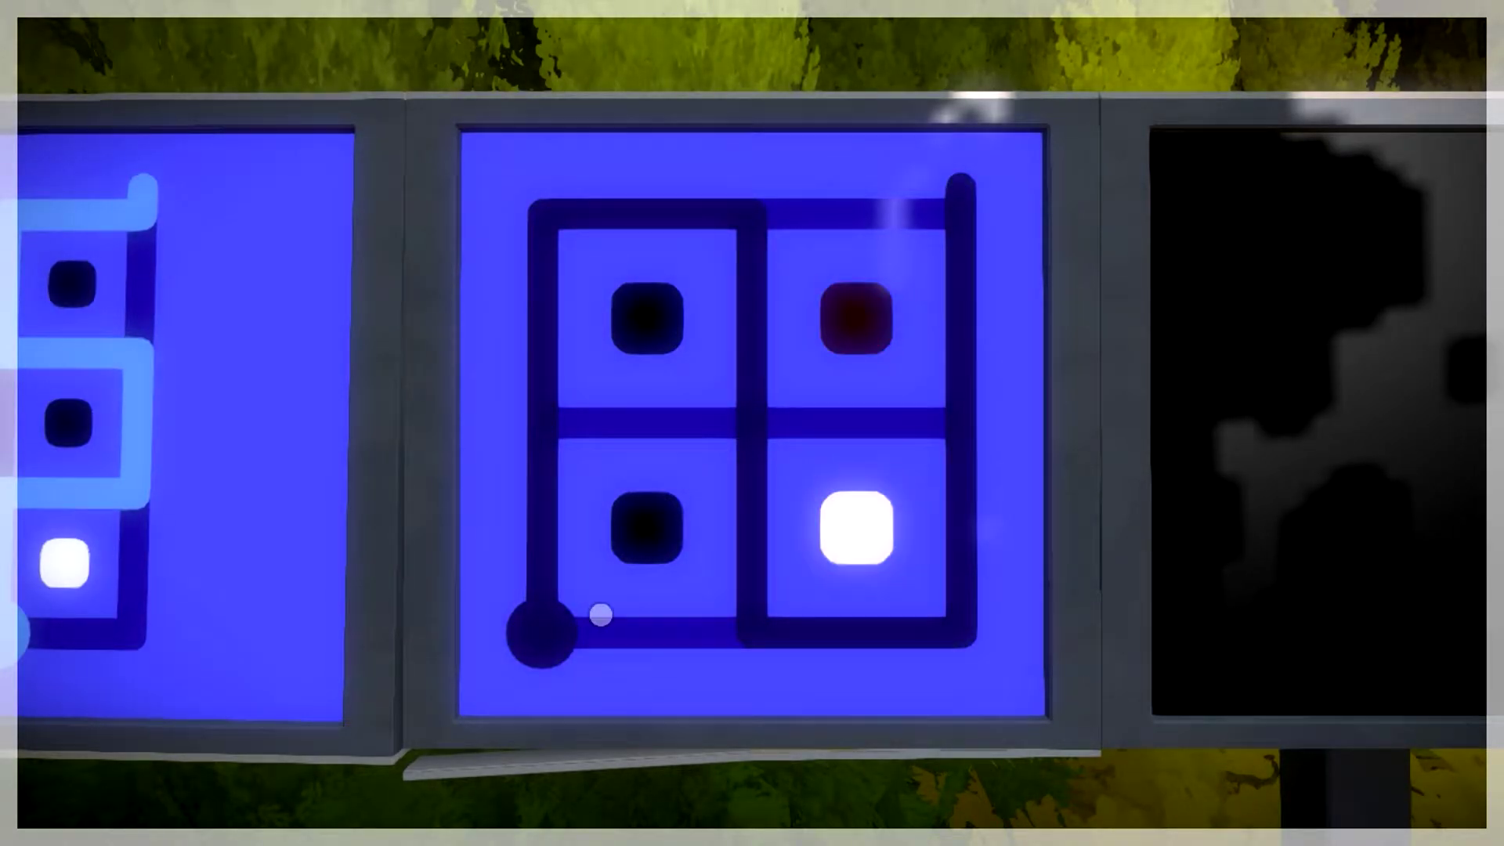
click(541, 635)
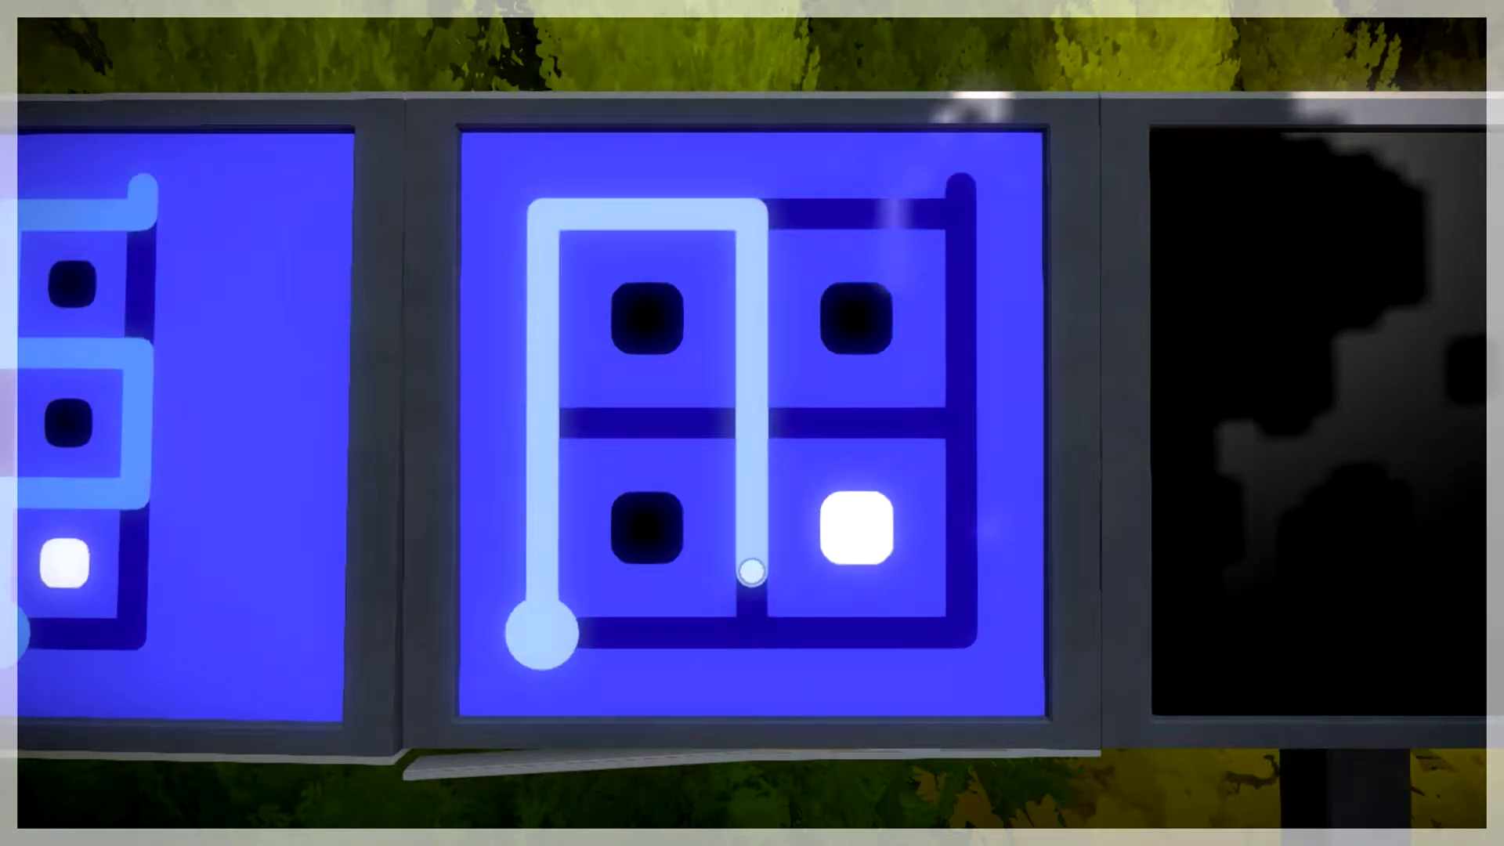
click(962, 189)
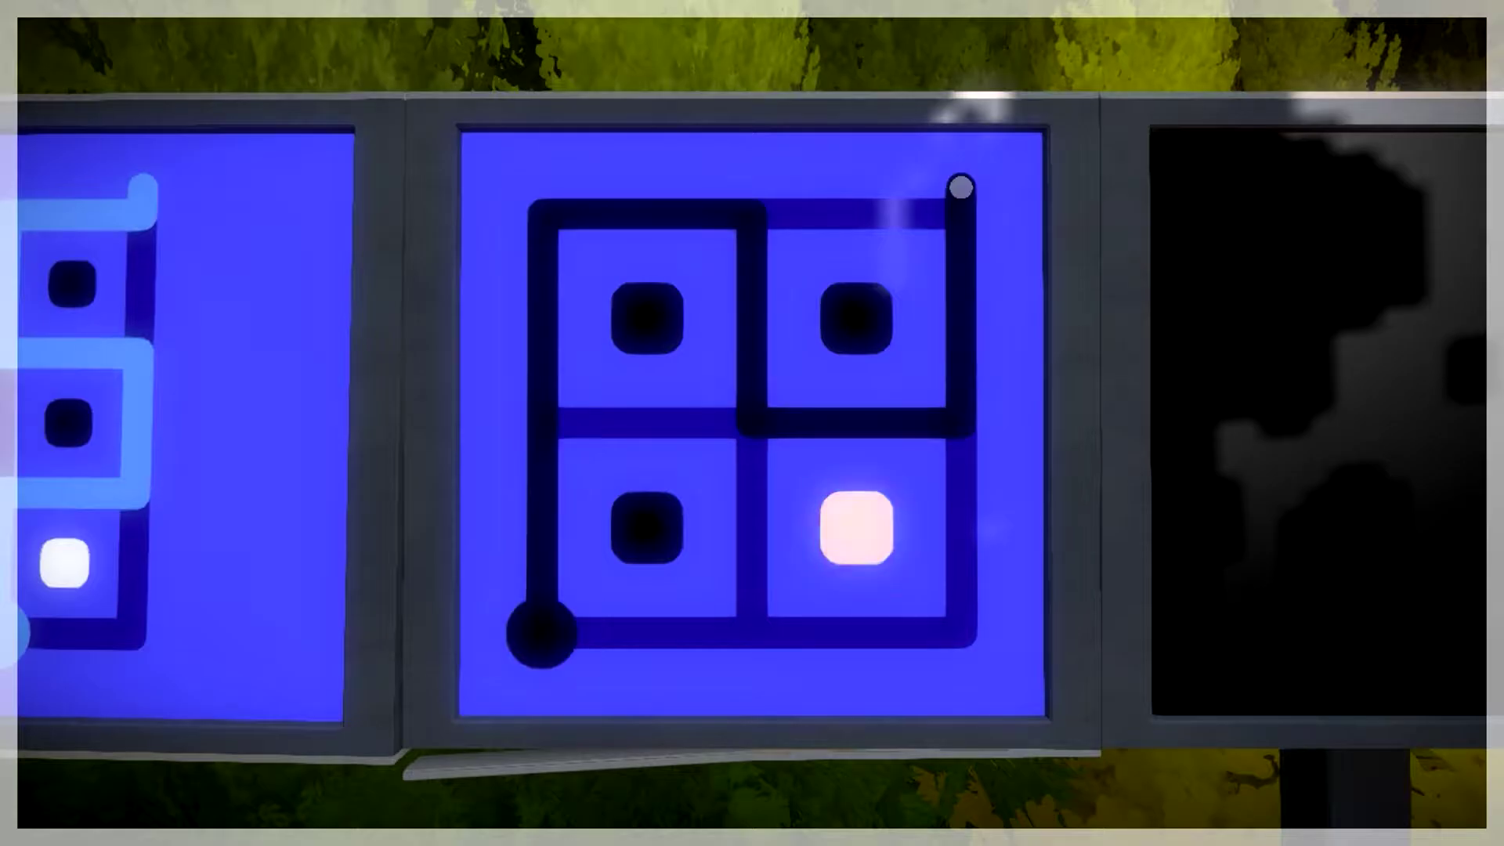
click(563, 652)
click(961, 189)
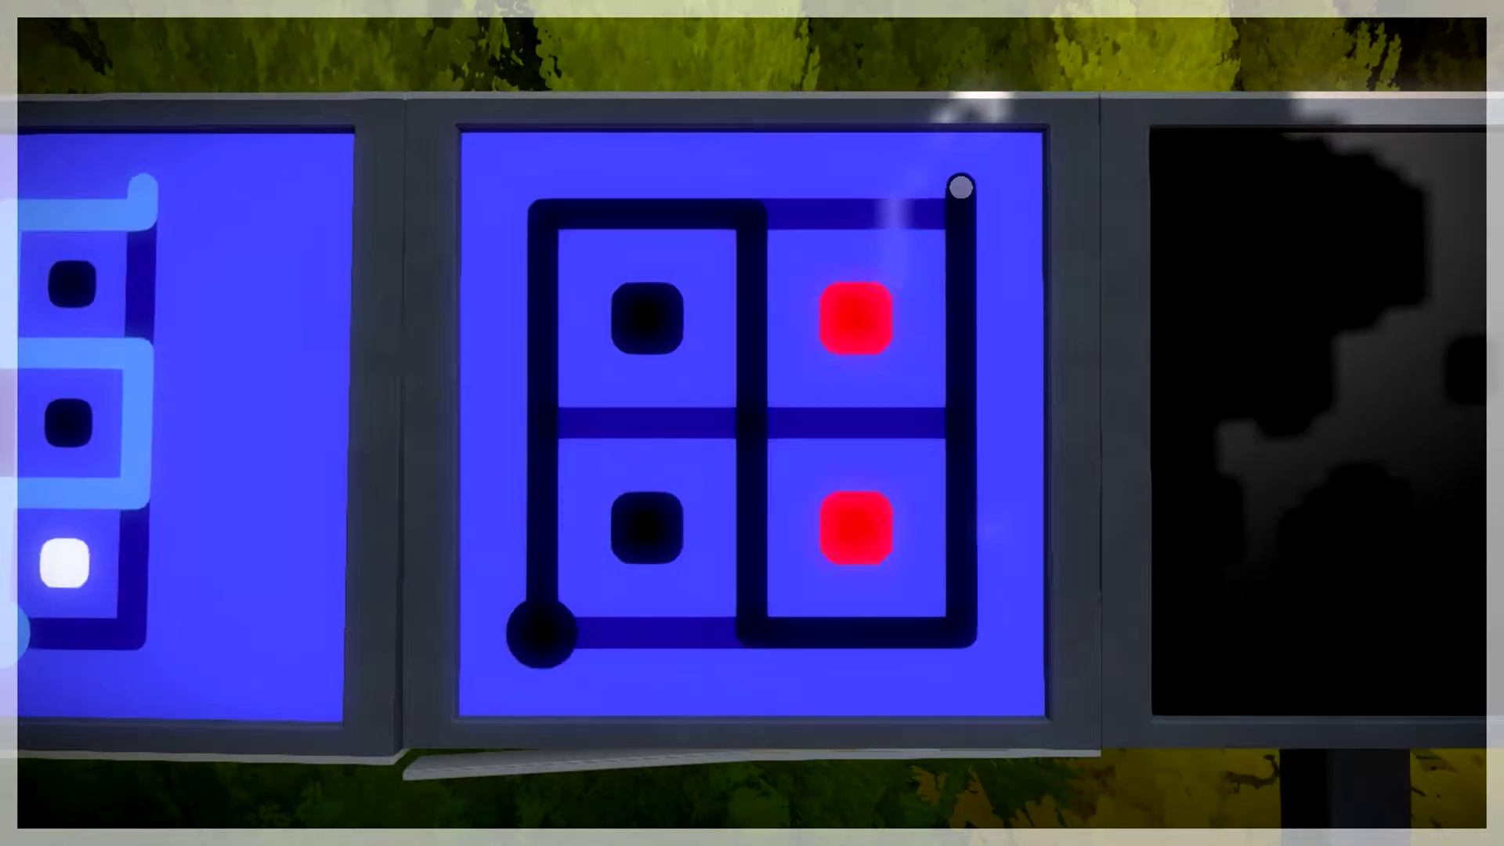
click(550, 636)
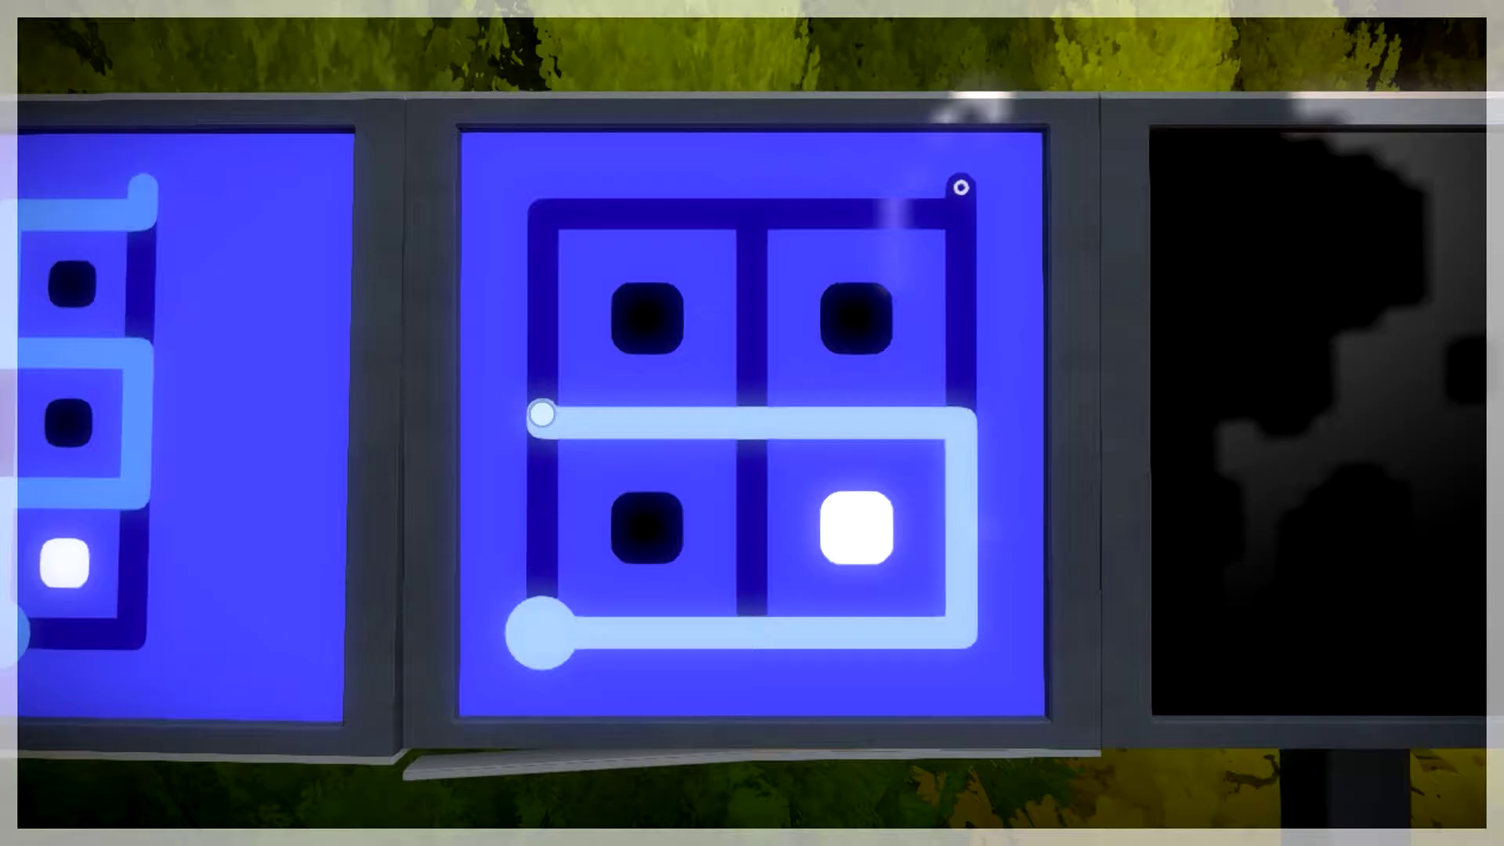
click(961, 188)
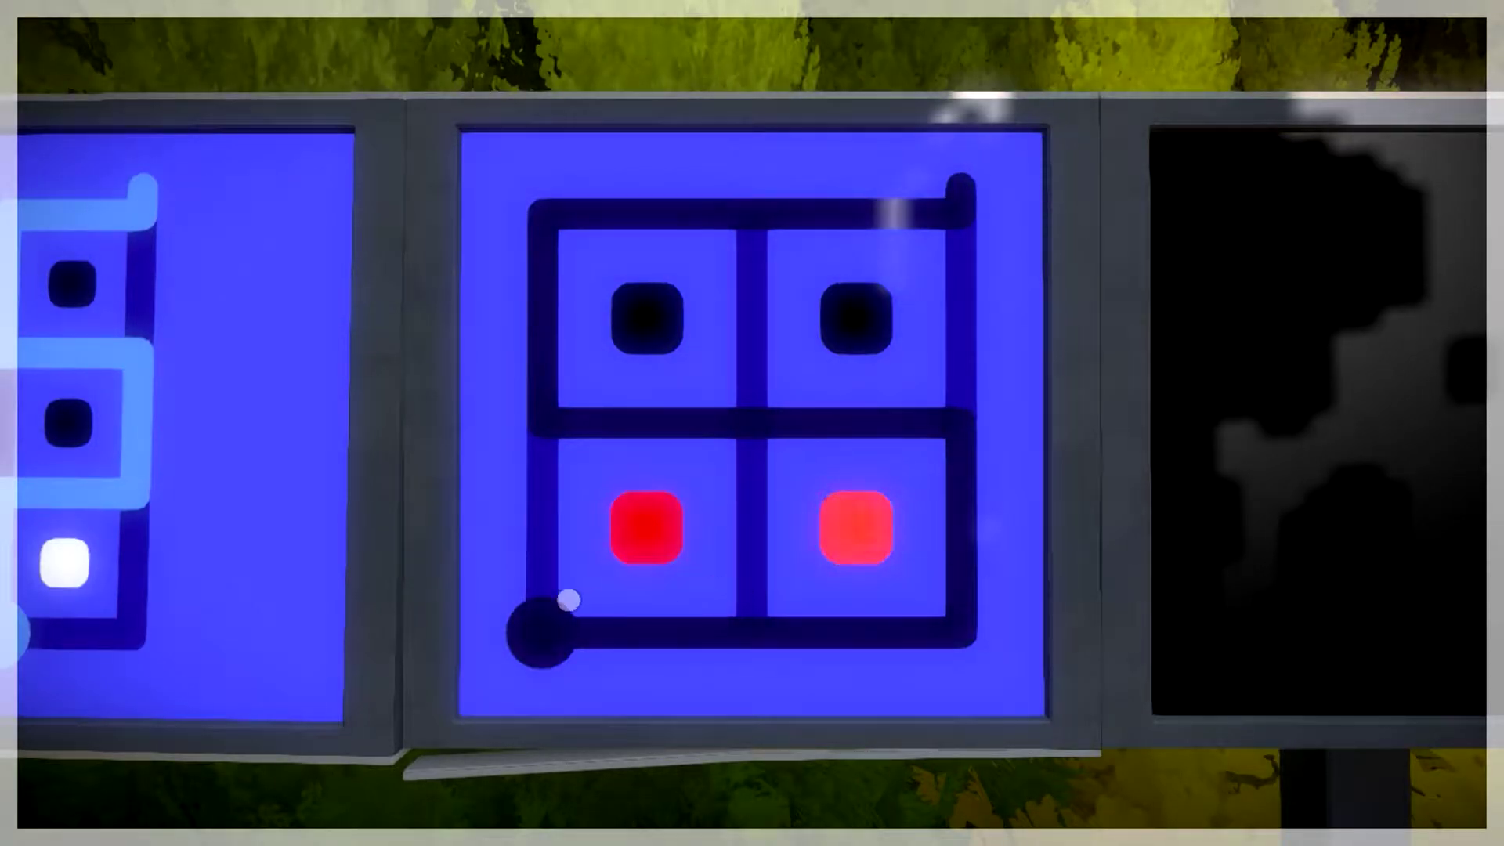
click(567, 601)
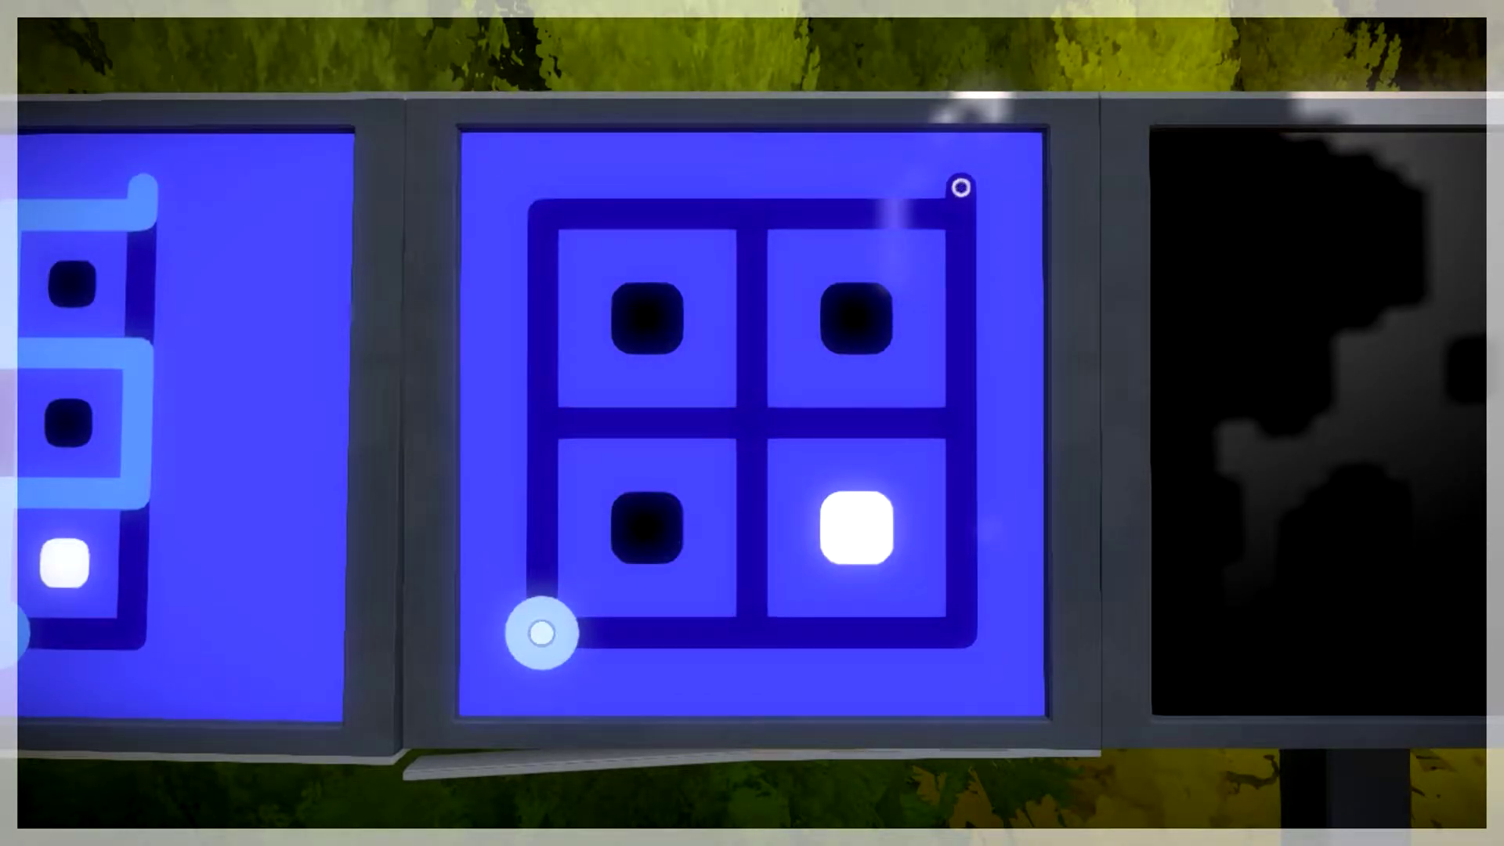
Re-engage the four-cell panel and trace a line walling off the white square to the exit
right_click(402, 648)
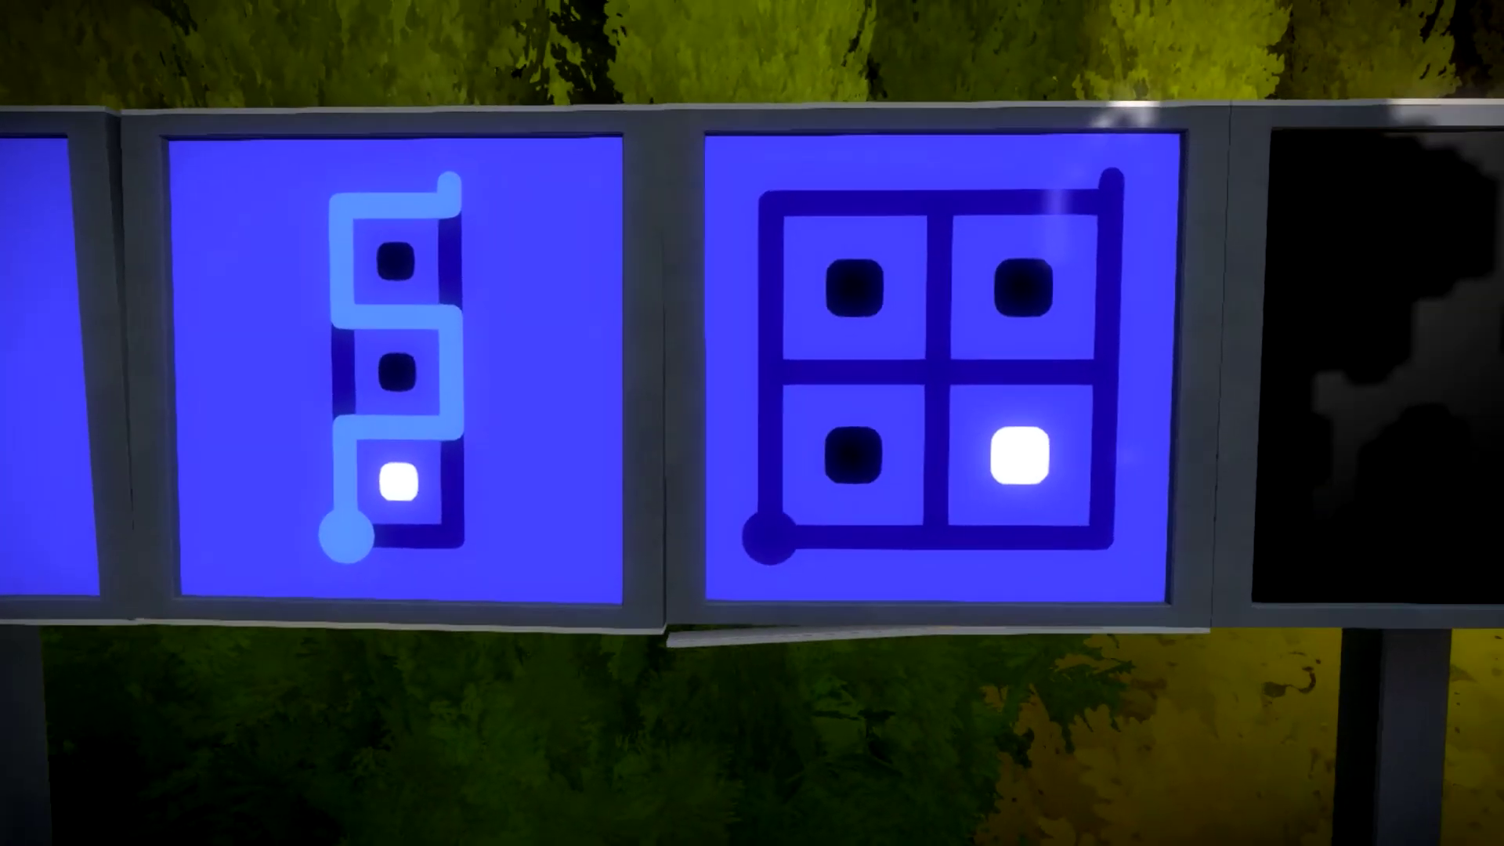
click(753, 424)
click(541, 633)
click(960, 183)
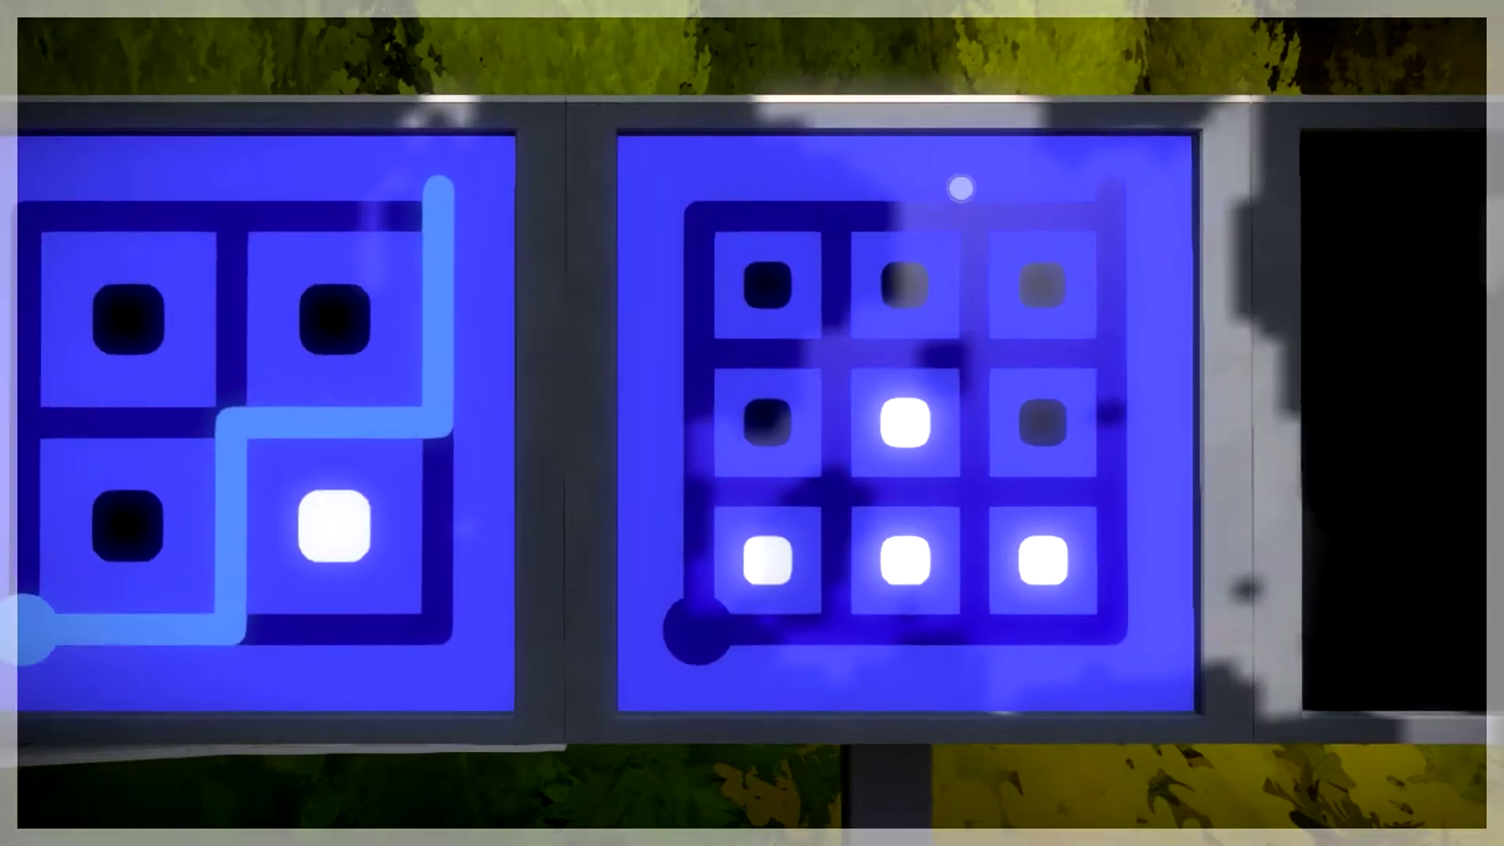
right_click(752, 423)
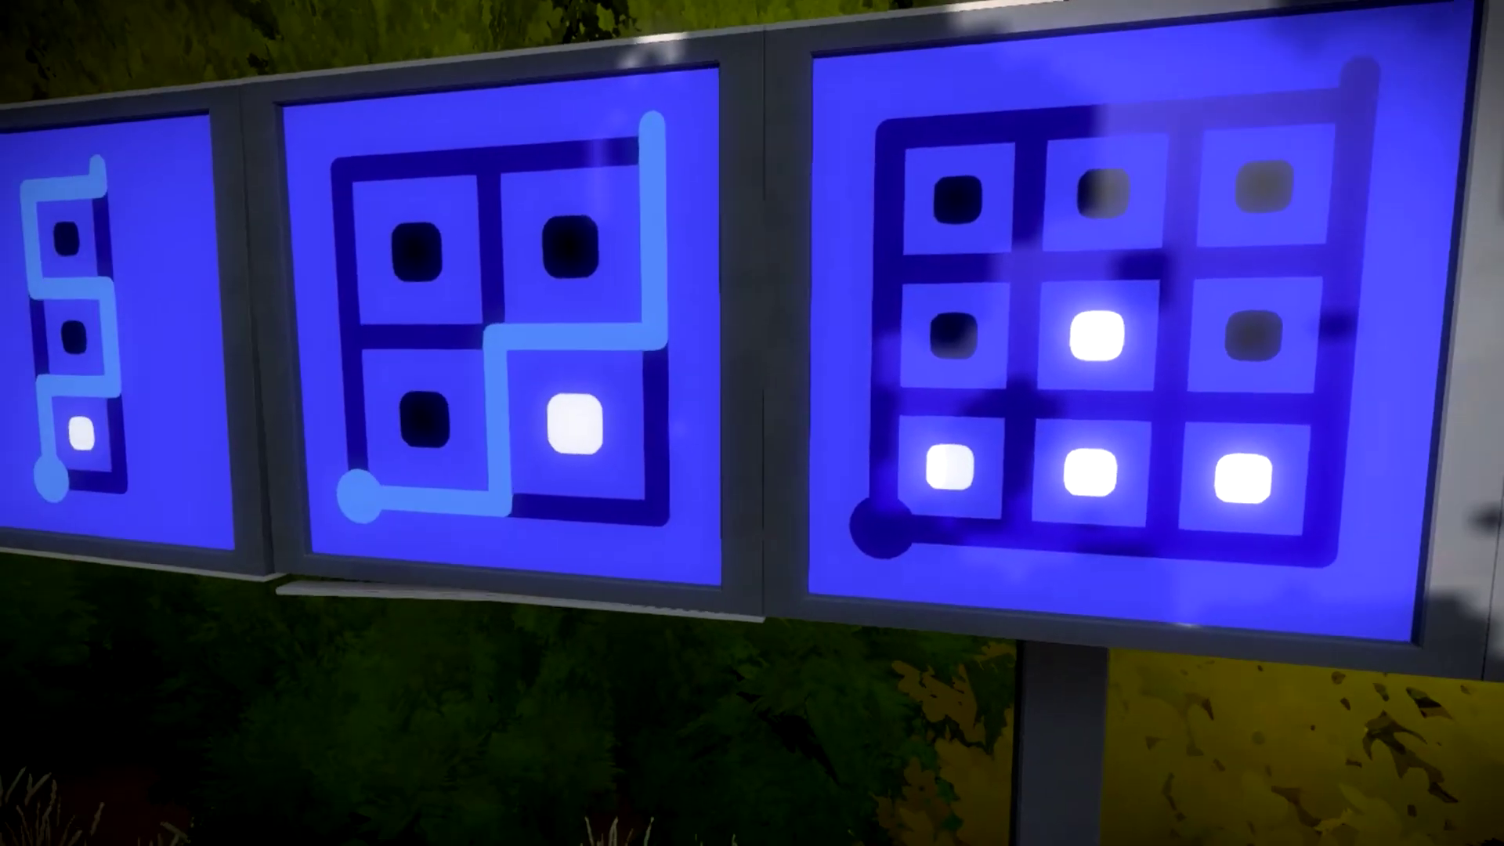
Walk back and along the row to the nine-cell panel and begin a line there
key(s)
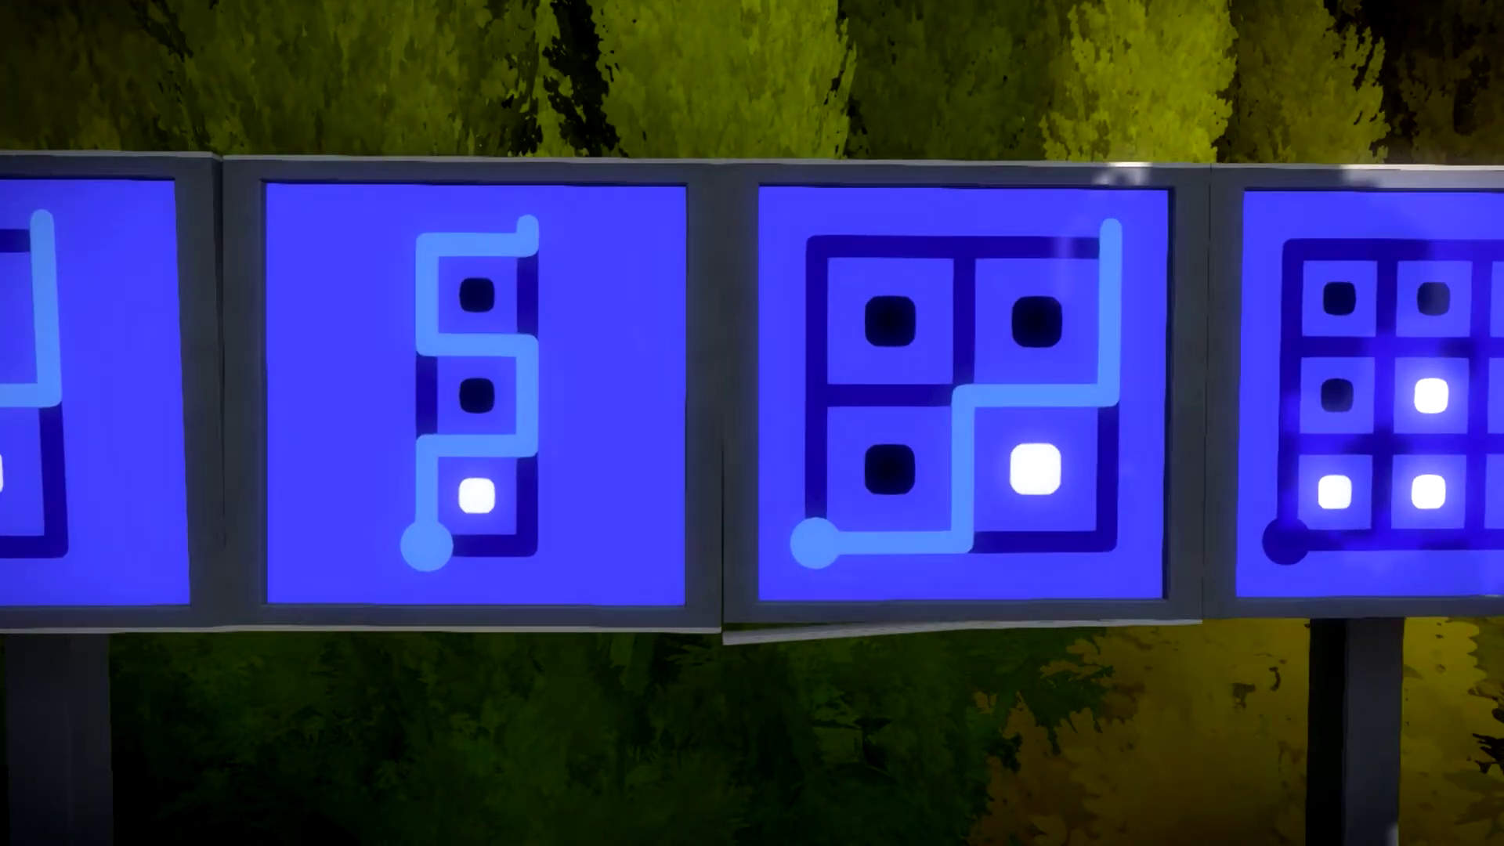
key(d)
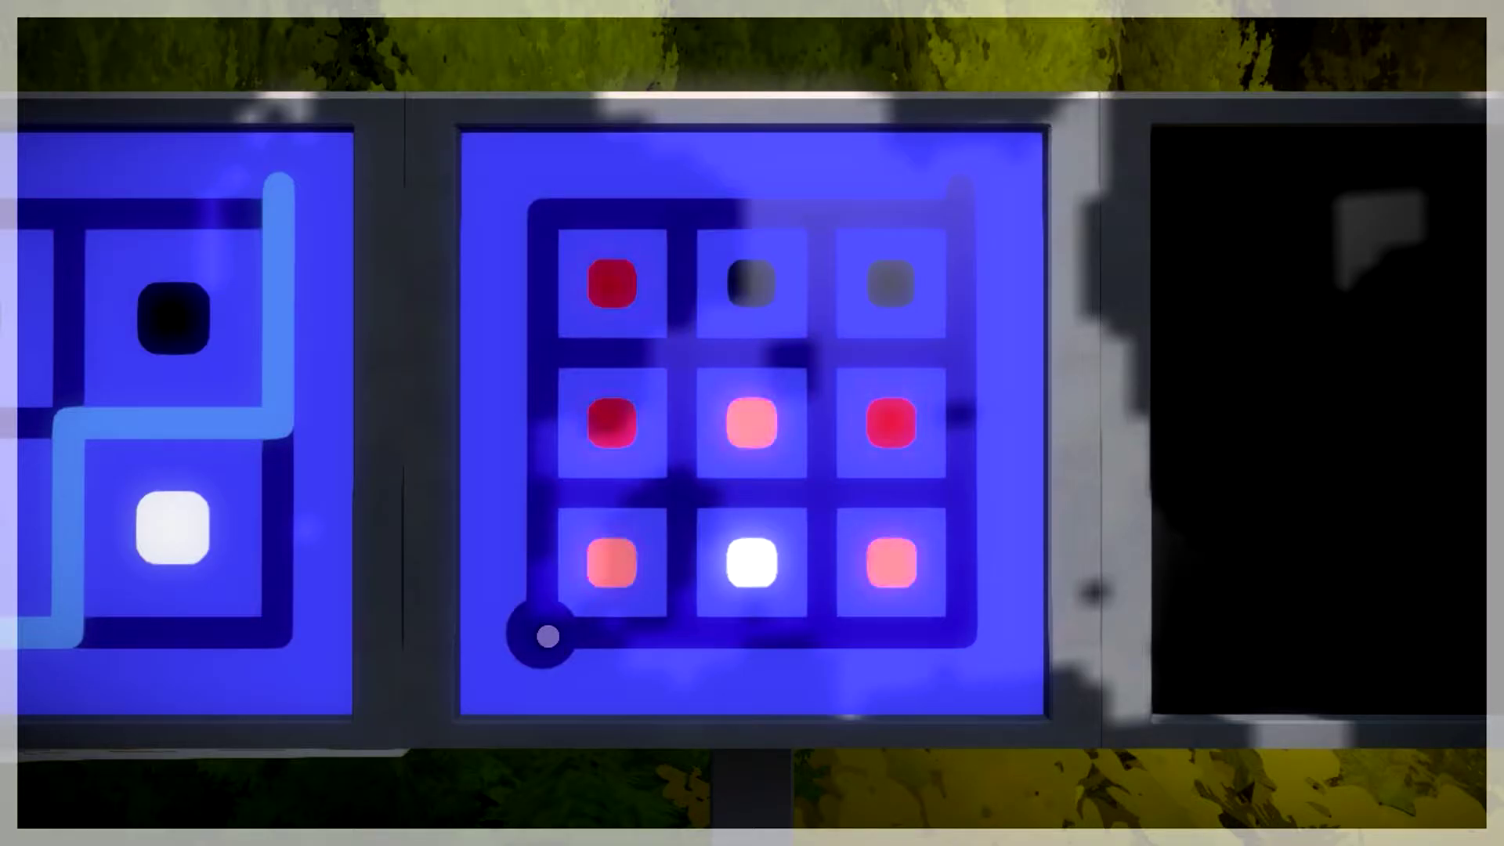
click(548, 635)
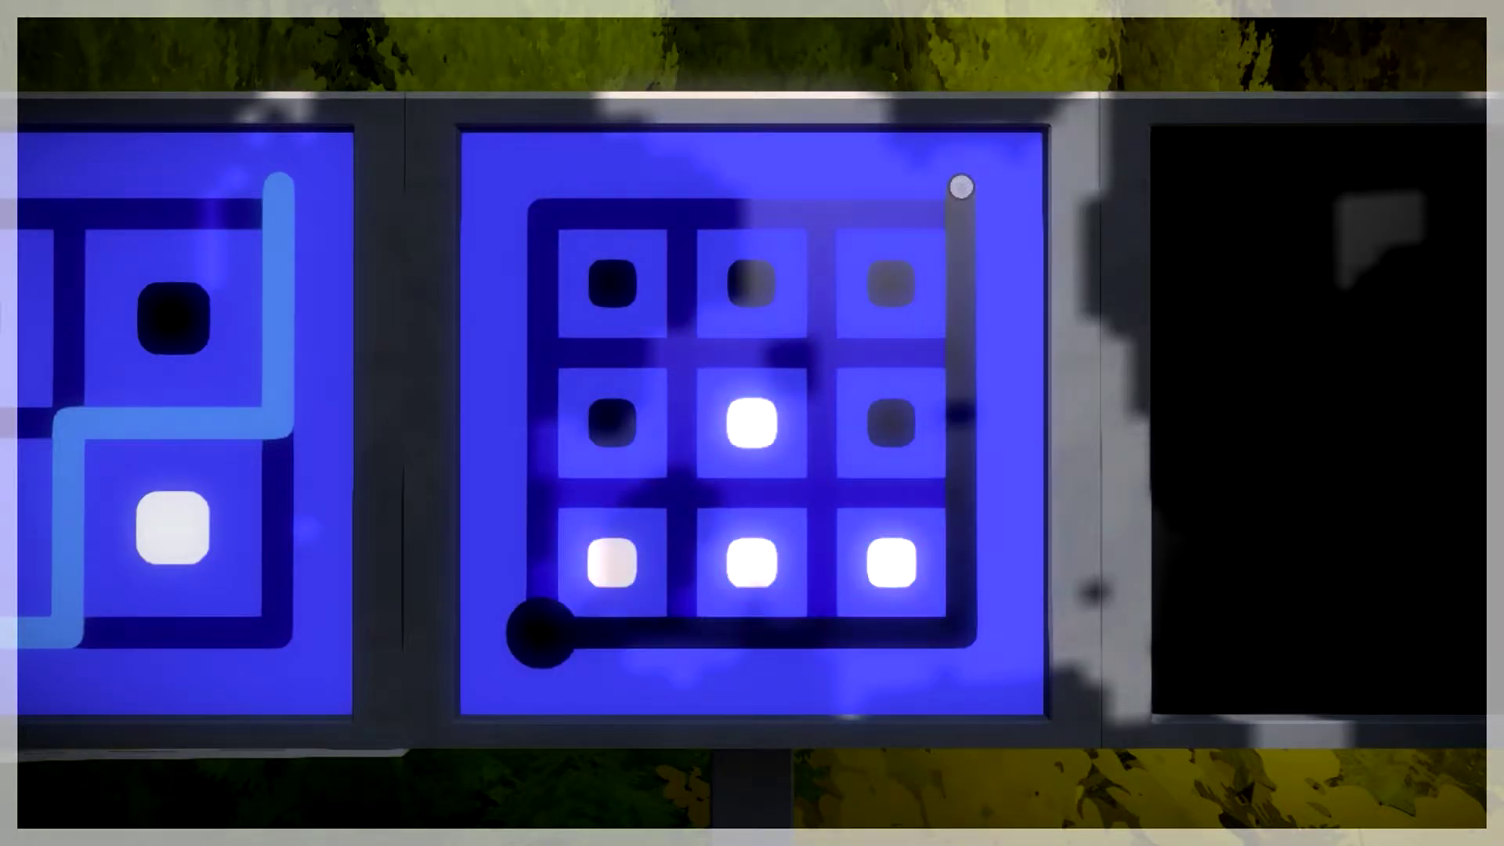
Restart the line on the nine-cell panel from its start circle
click(541, 635)
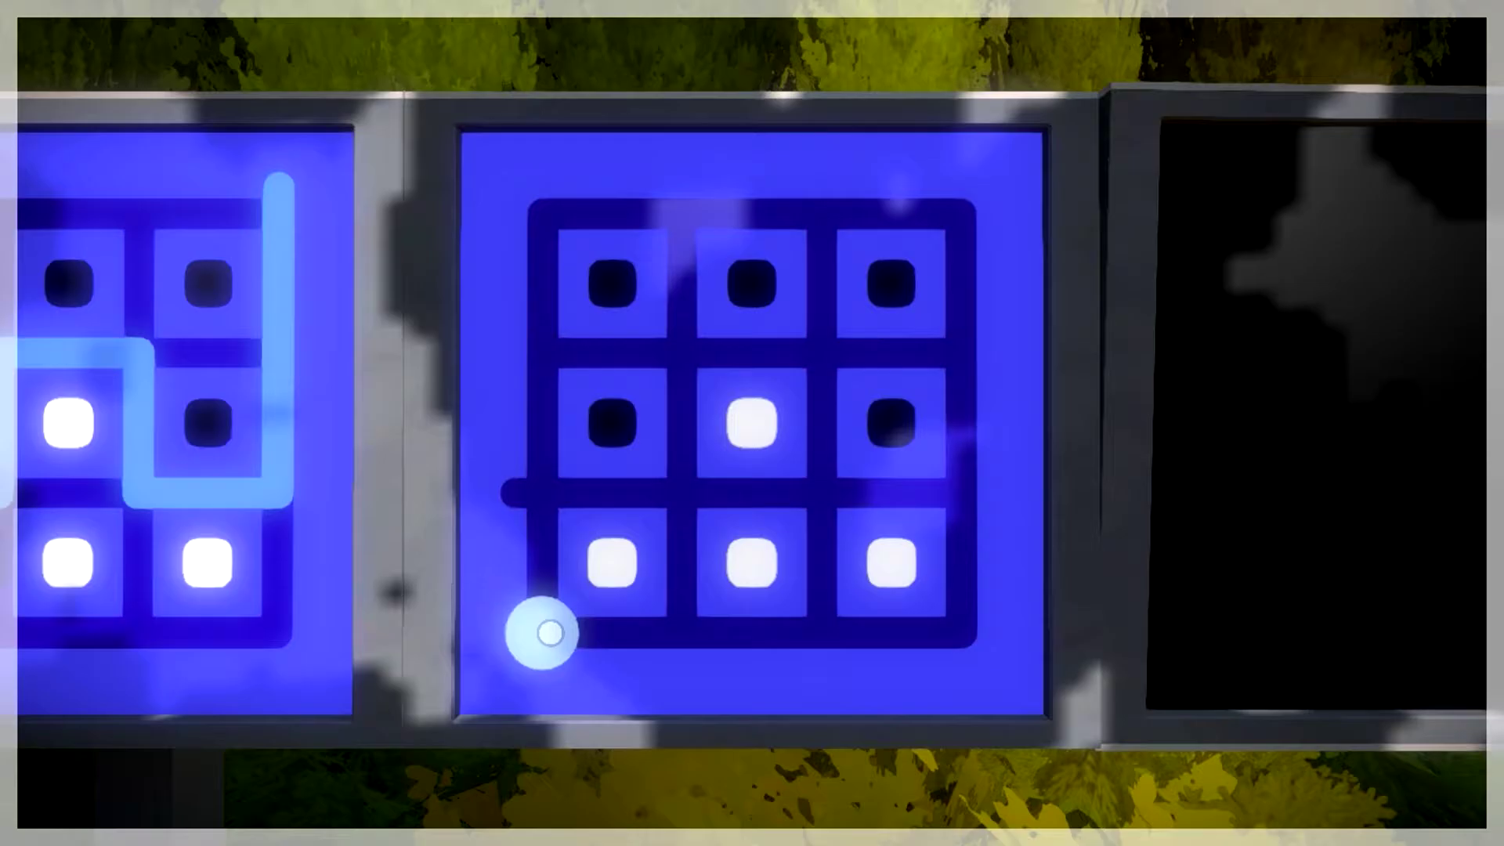
Route the line around the lower white squares, then centre on the four-by-four panel
mouse_move(674, 633)
mouse_down()
mouse_move(961, 633)
mouse_move(958, 493)
mouse_up()
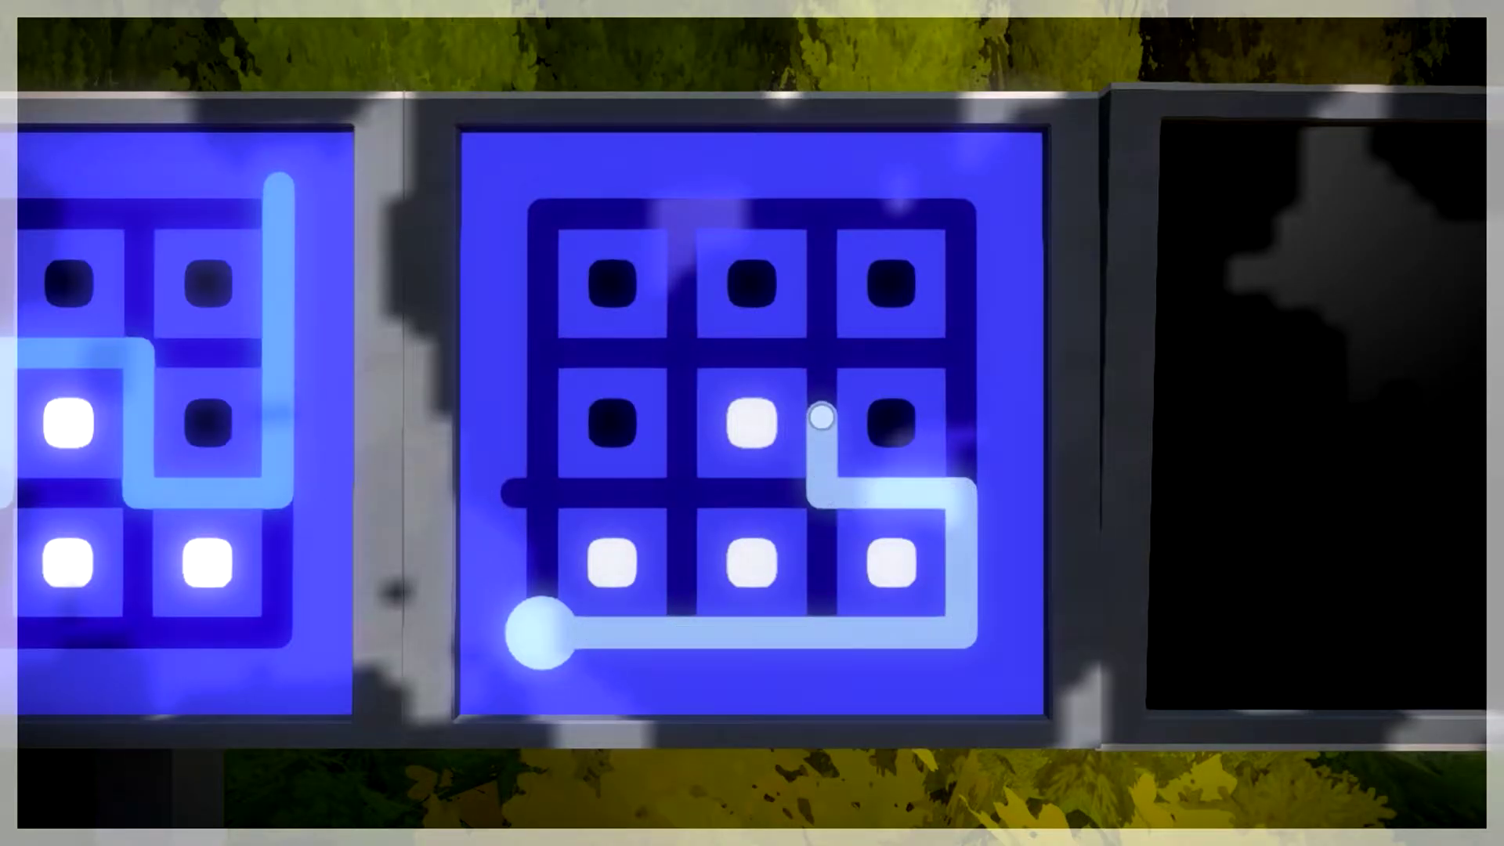
key(d)
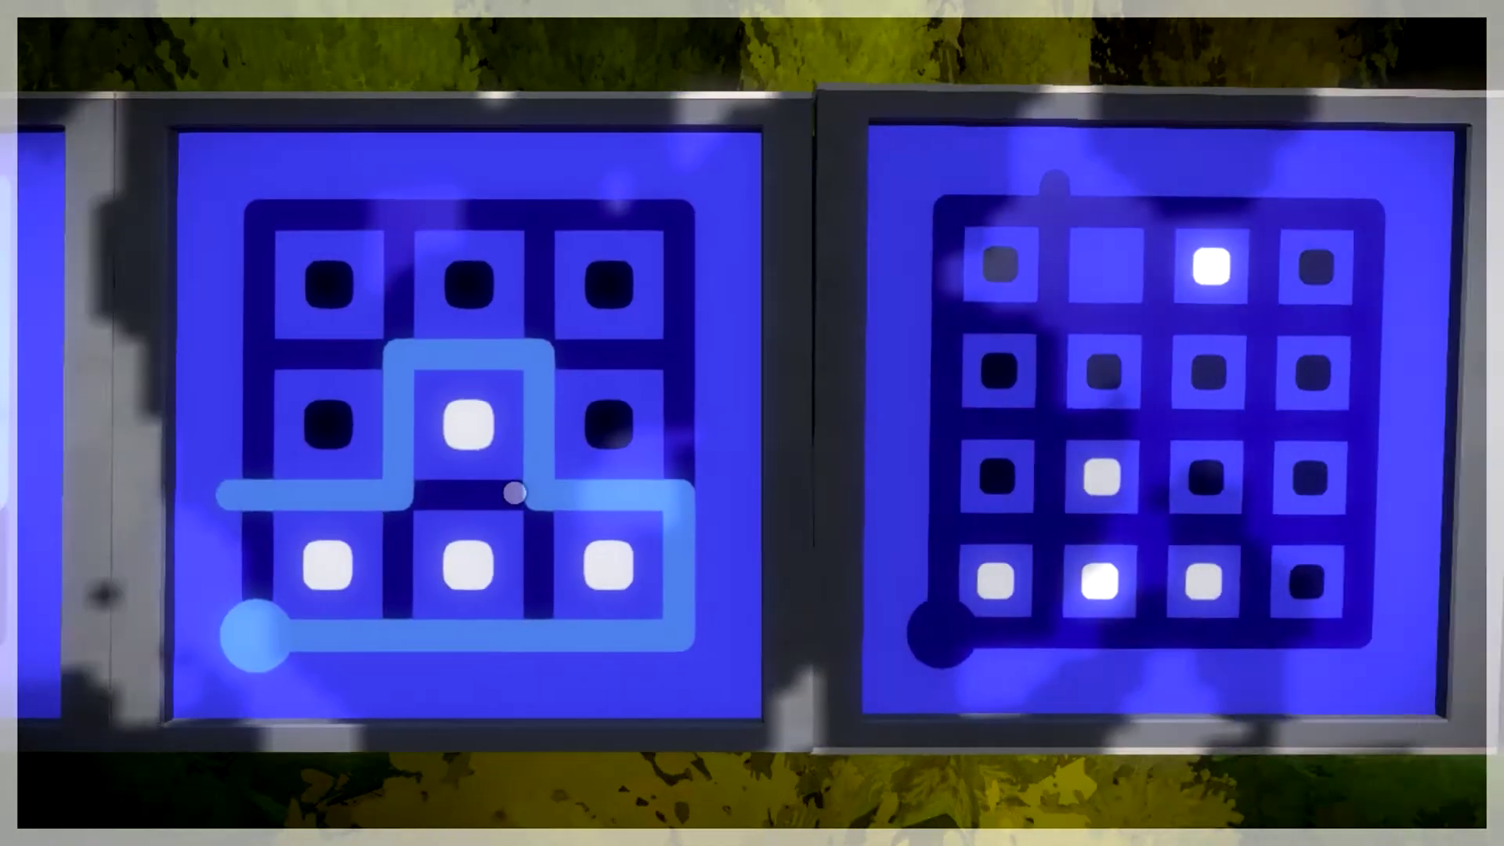
key(a)
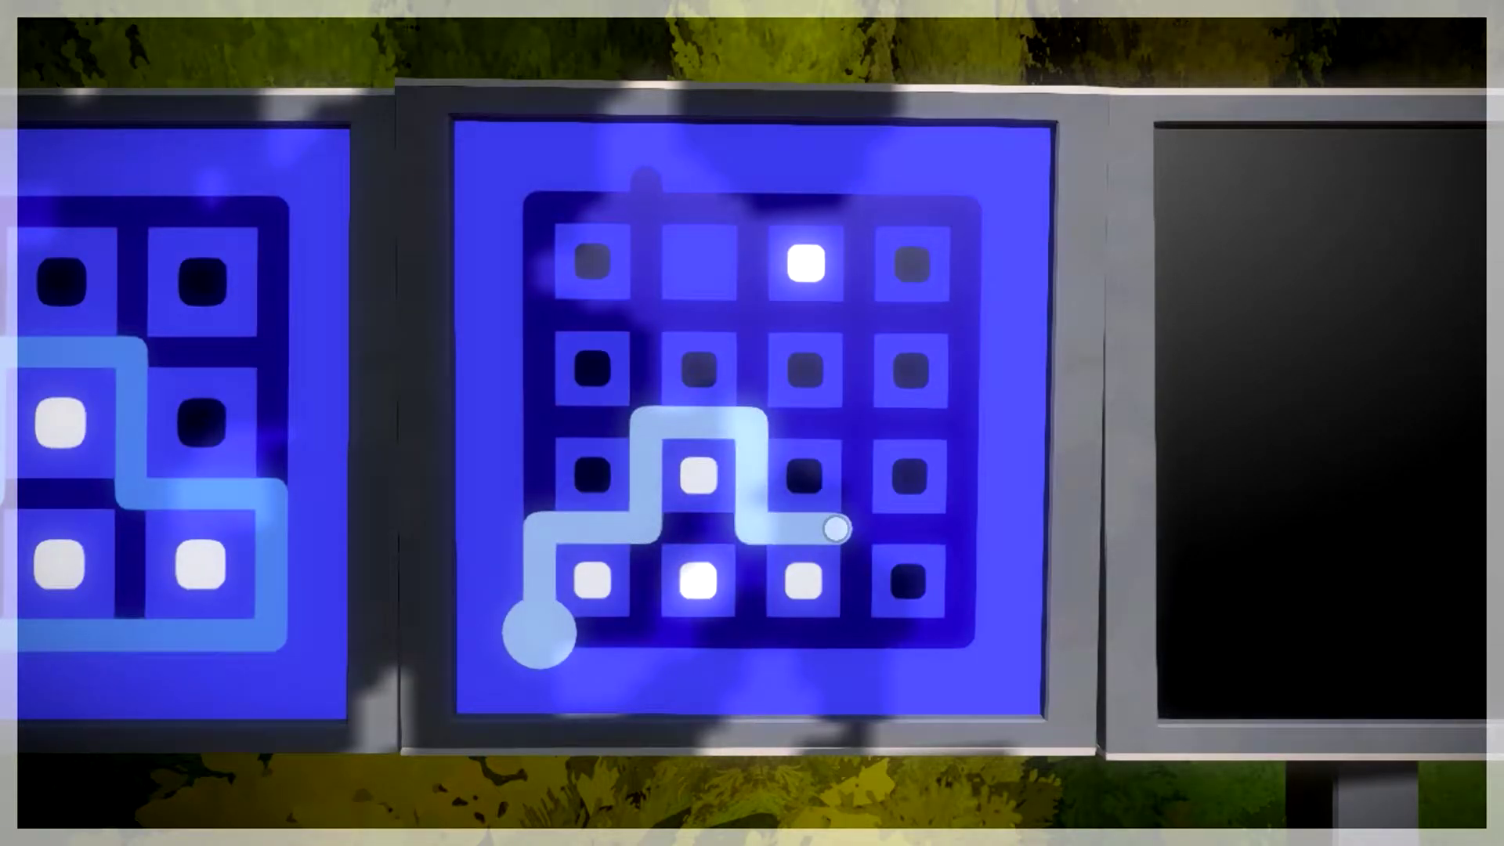
Try a line across the top row and up the right column; the top-exit submission fails
mouse_move(858, 350)
mouse_down()
mouse_move(759, 208)
mouse_move(645, 179)
mouse_up()
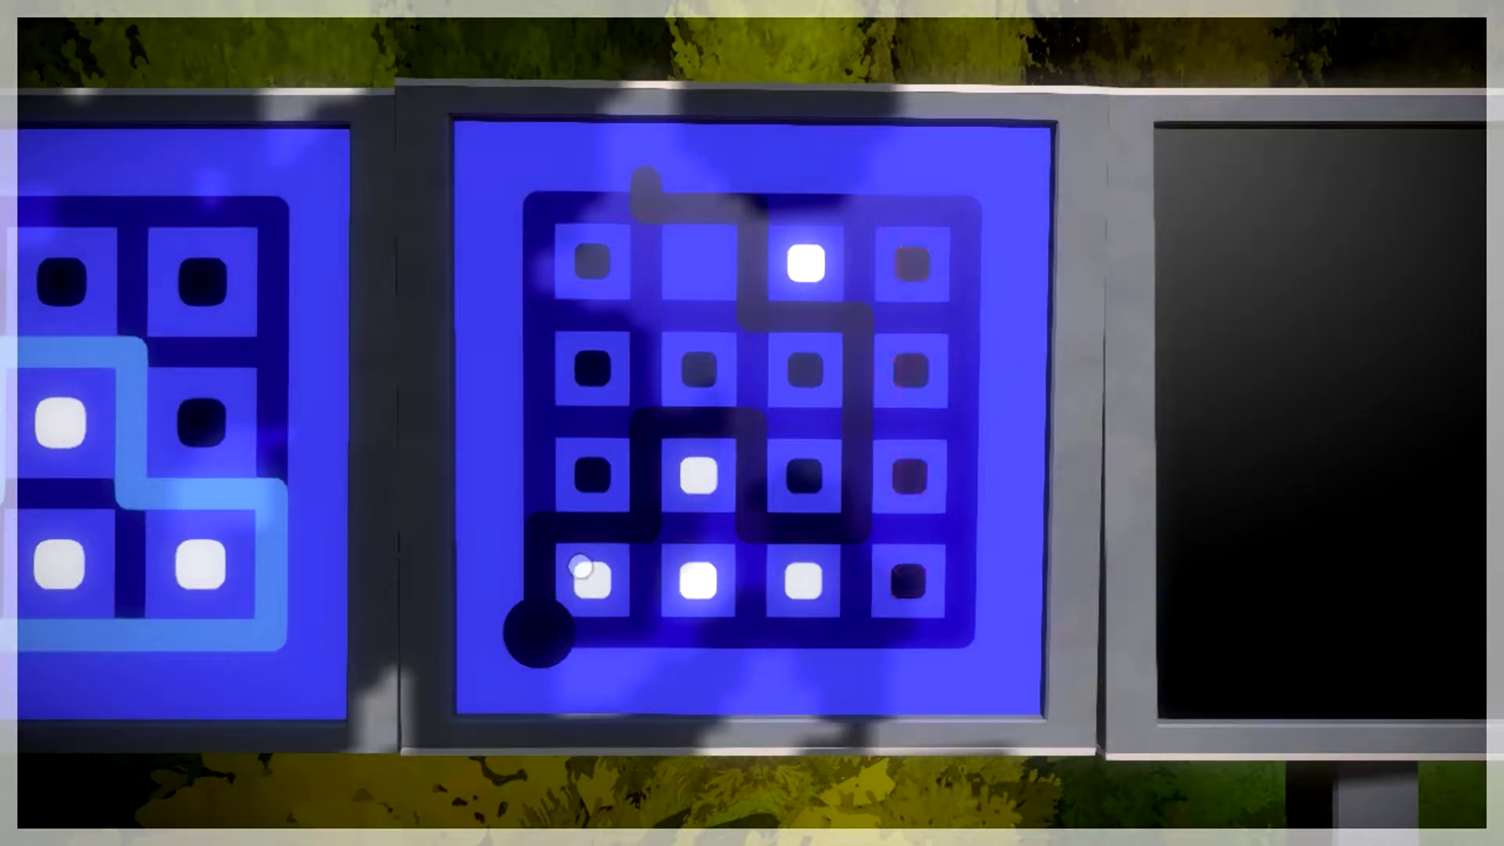
drag(539, 632, 538, 574)
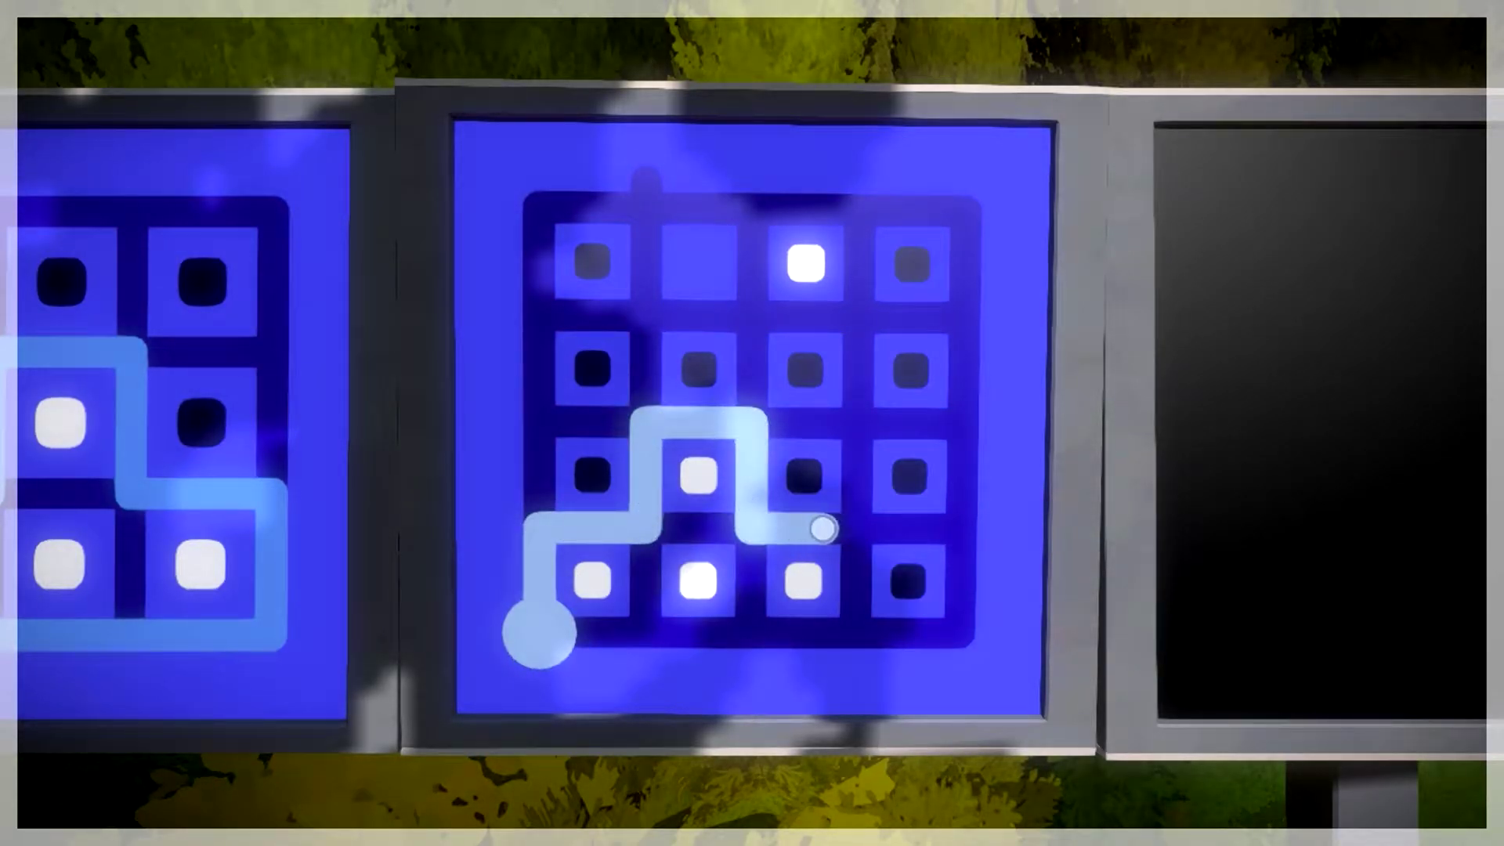
drag(857, 544, 965, 252)
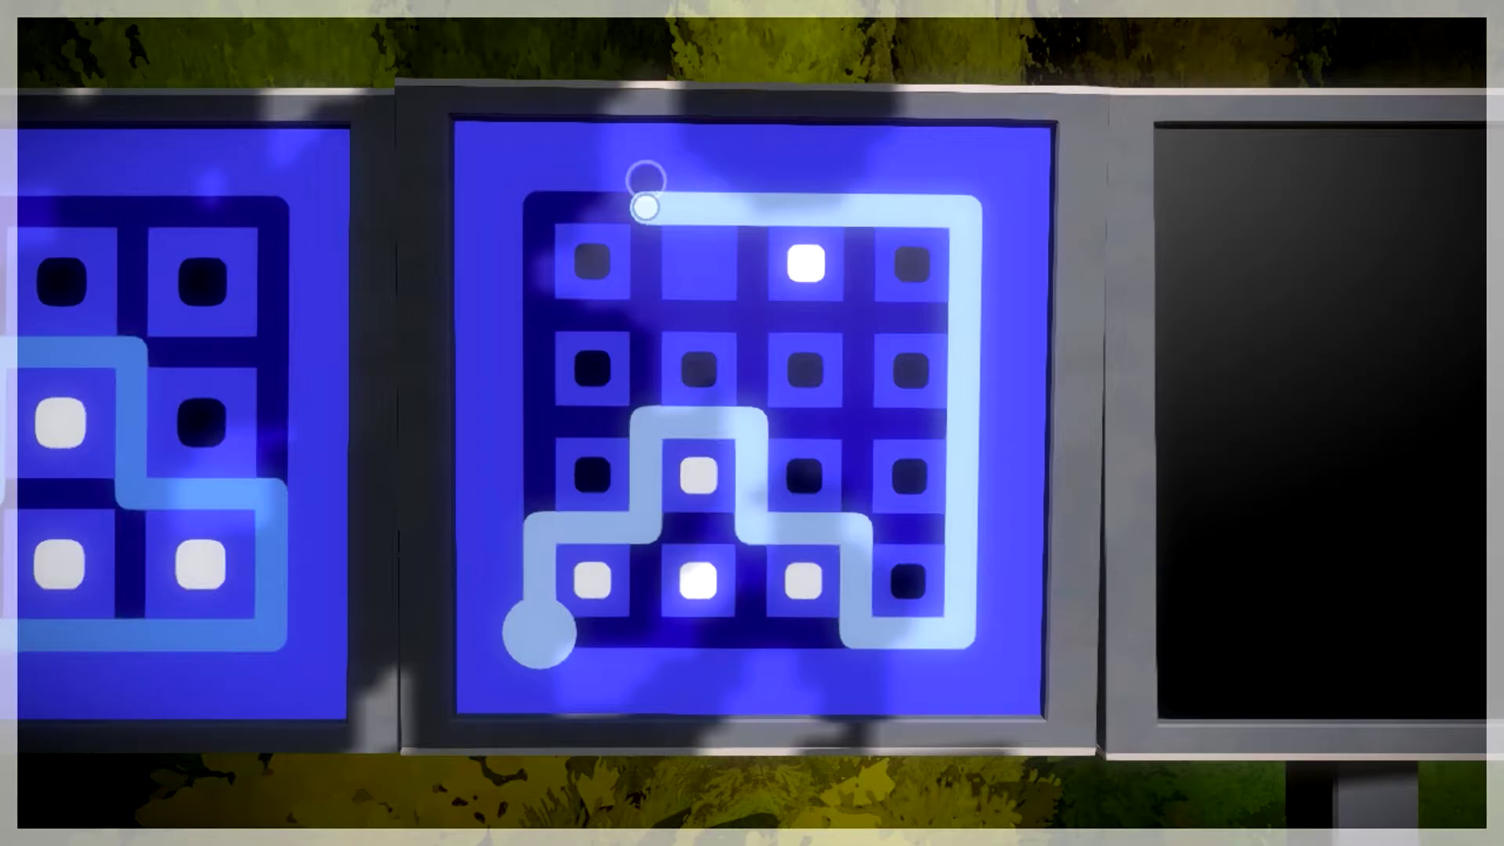
click(646, 179)
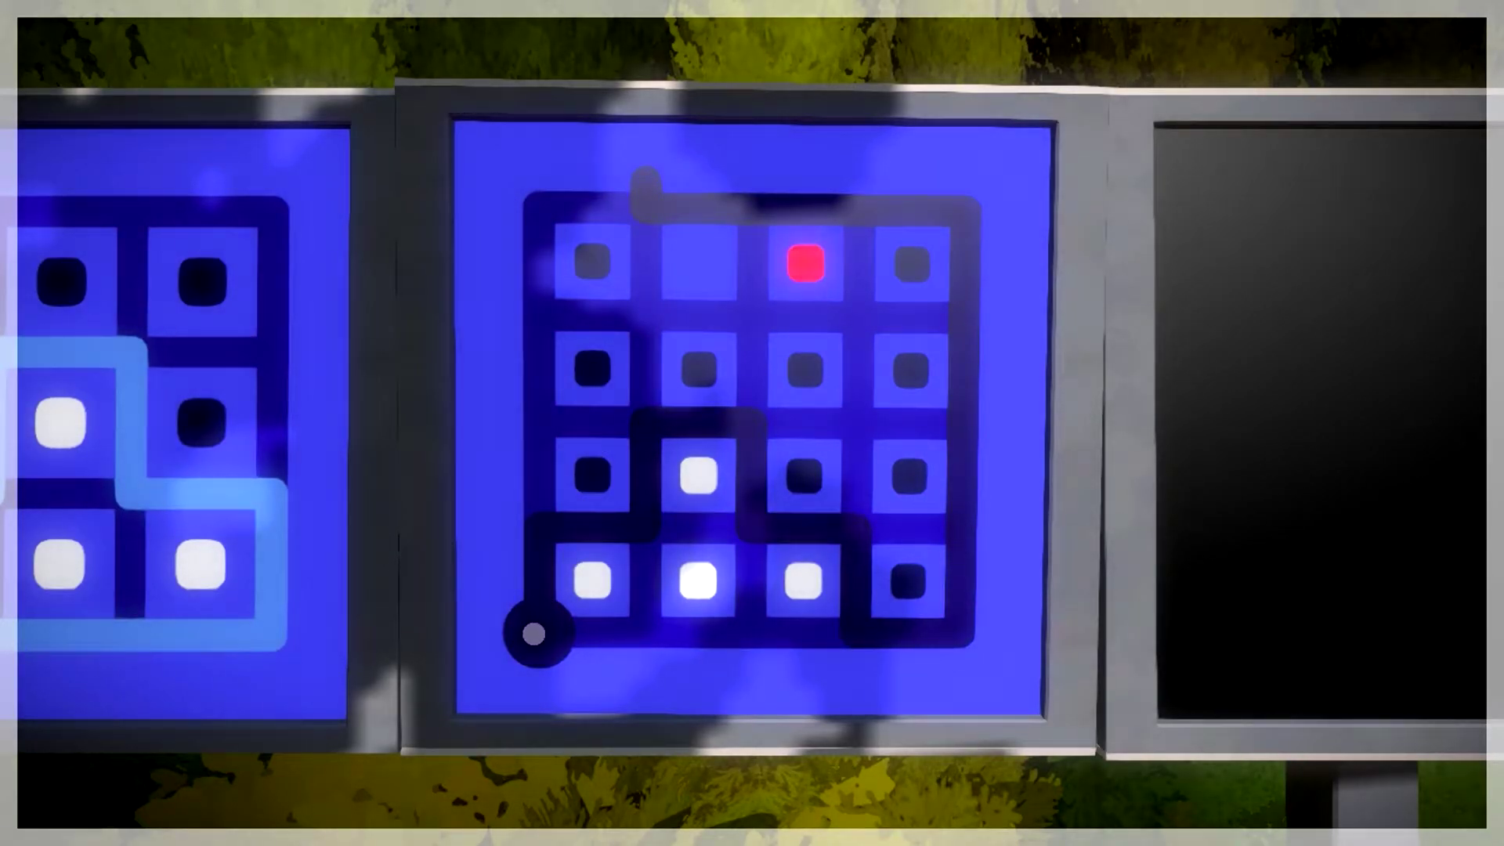
Trace a new line along the top, around the bottom and up to the top exit
drag(533, 633, 555, 528)
drag(645, 422, 751, 565)
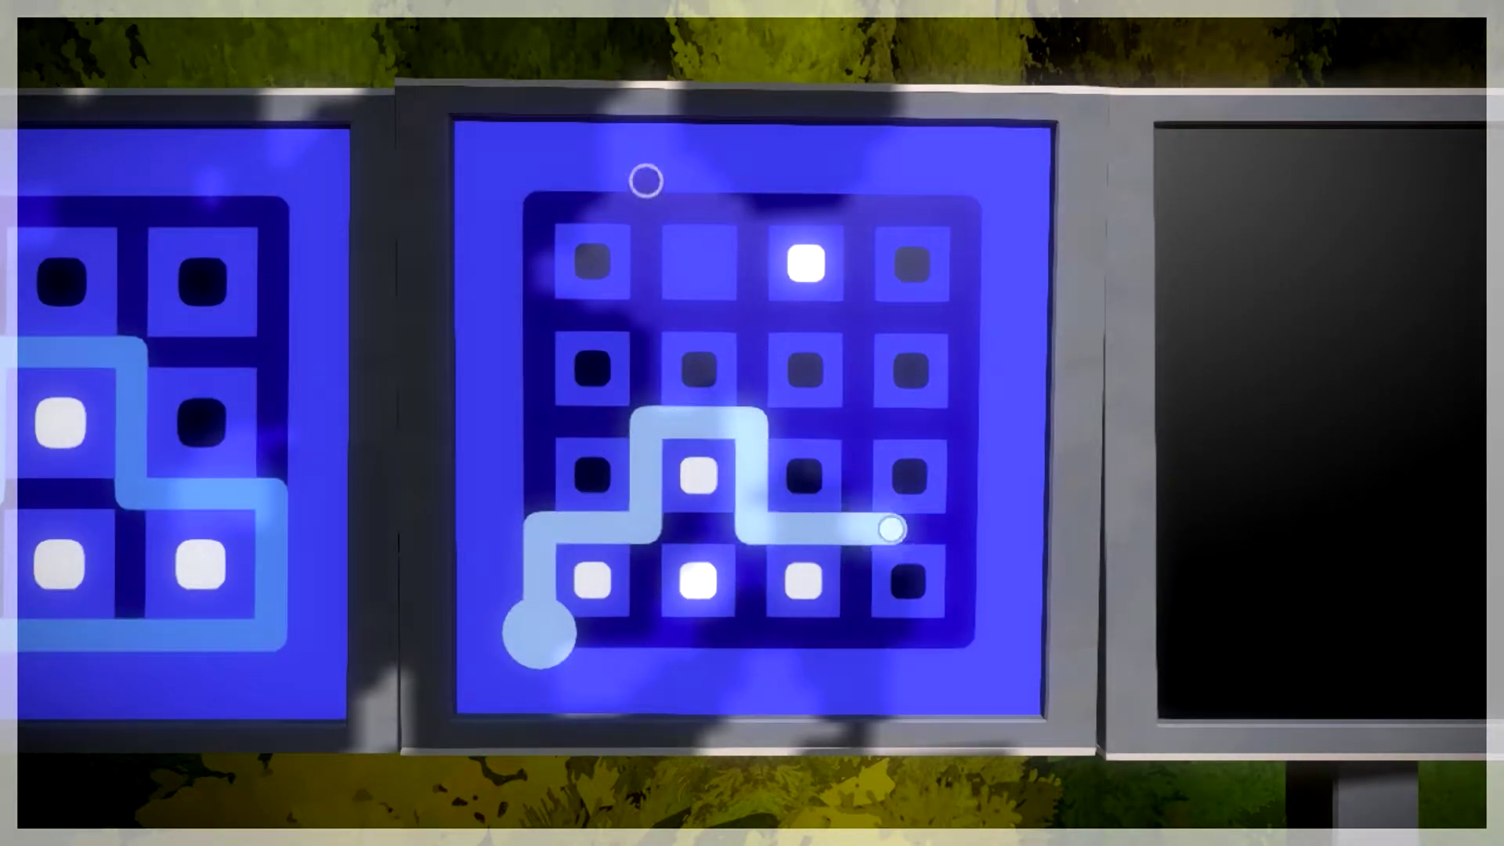
mouse_move(858, 529)
mouse_down()
mouse_move(967, 268)
mouse_move(882, 209)
mouse_up()
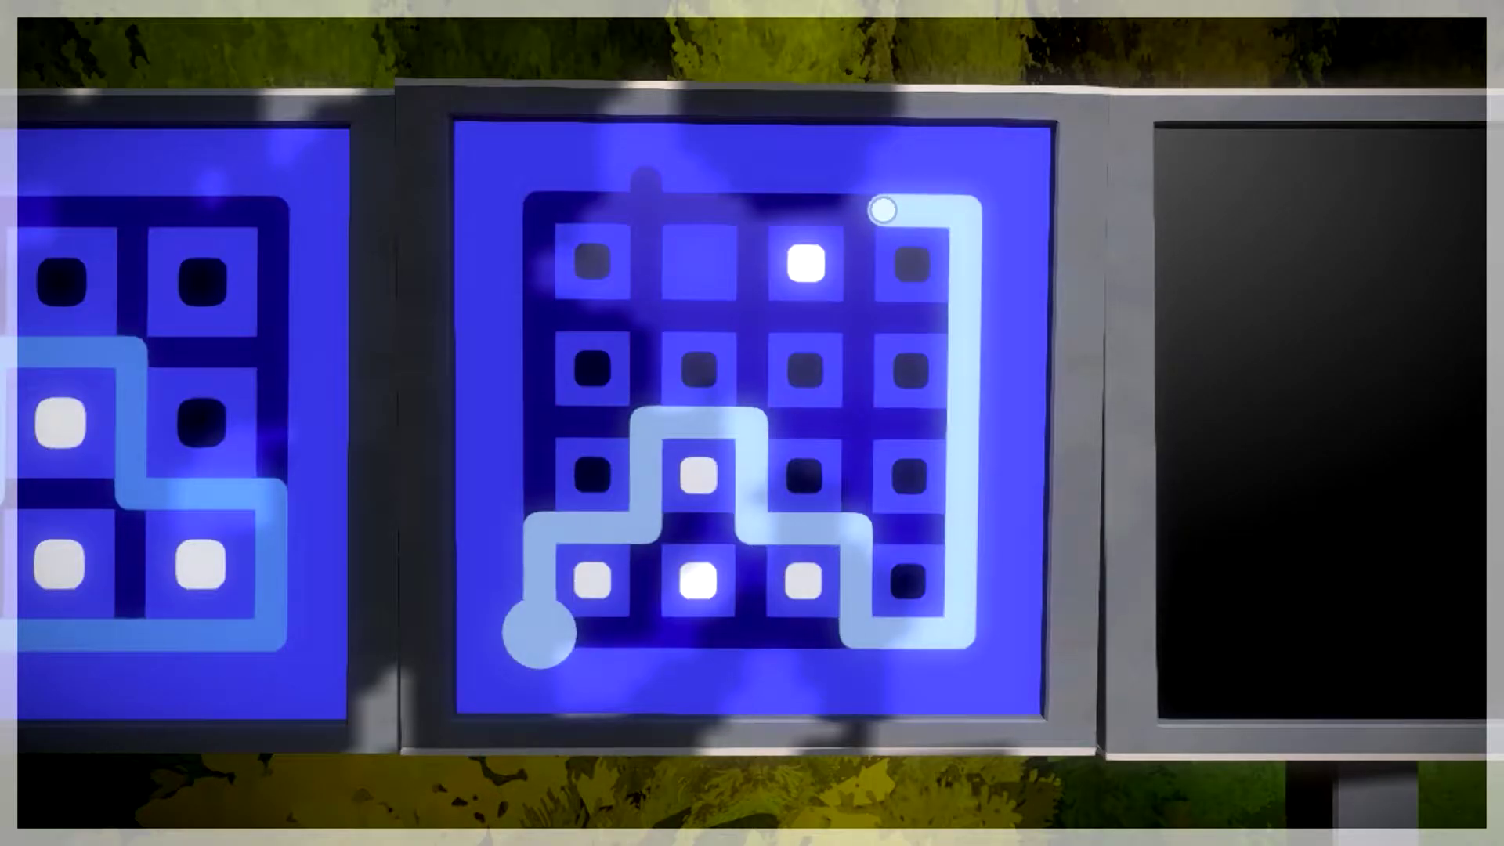
drag(752, 220, 646, 177)
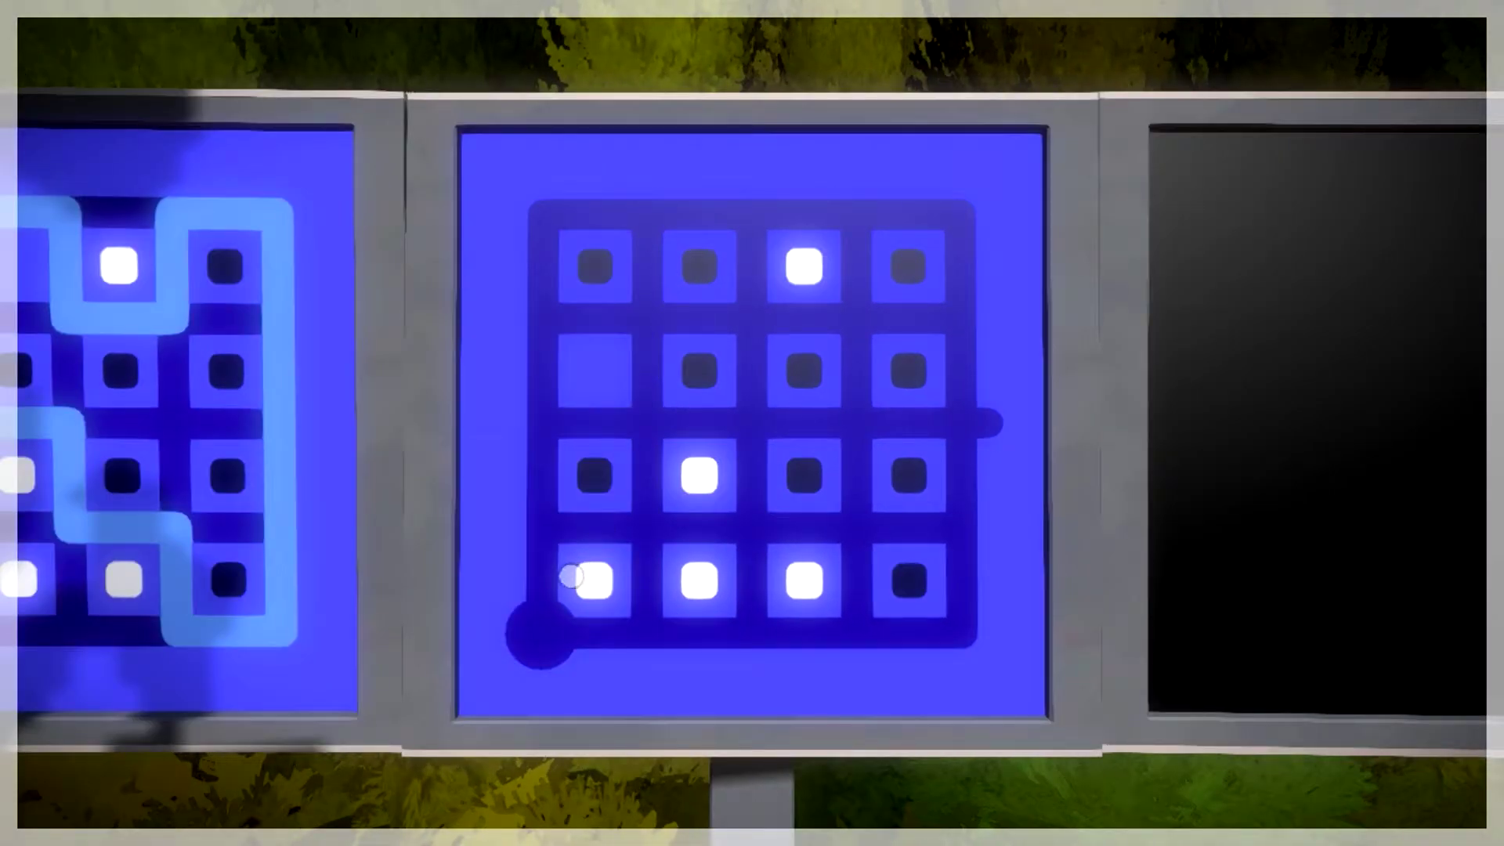
Draw a route along the bottom to the right exit, then start a fresh line upward
click(551, 633)
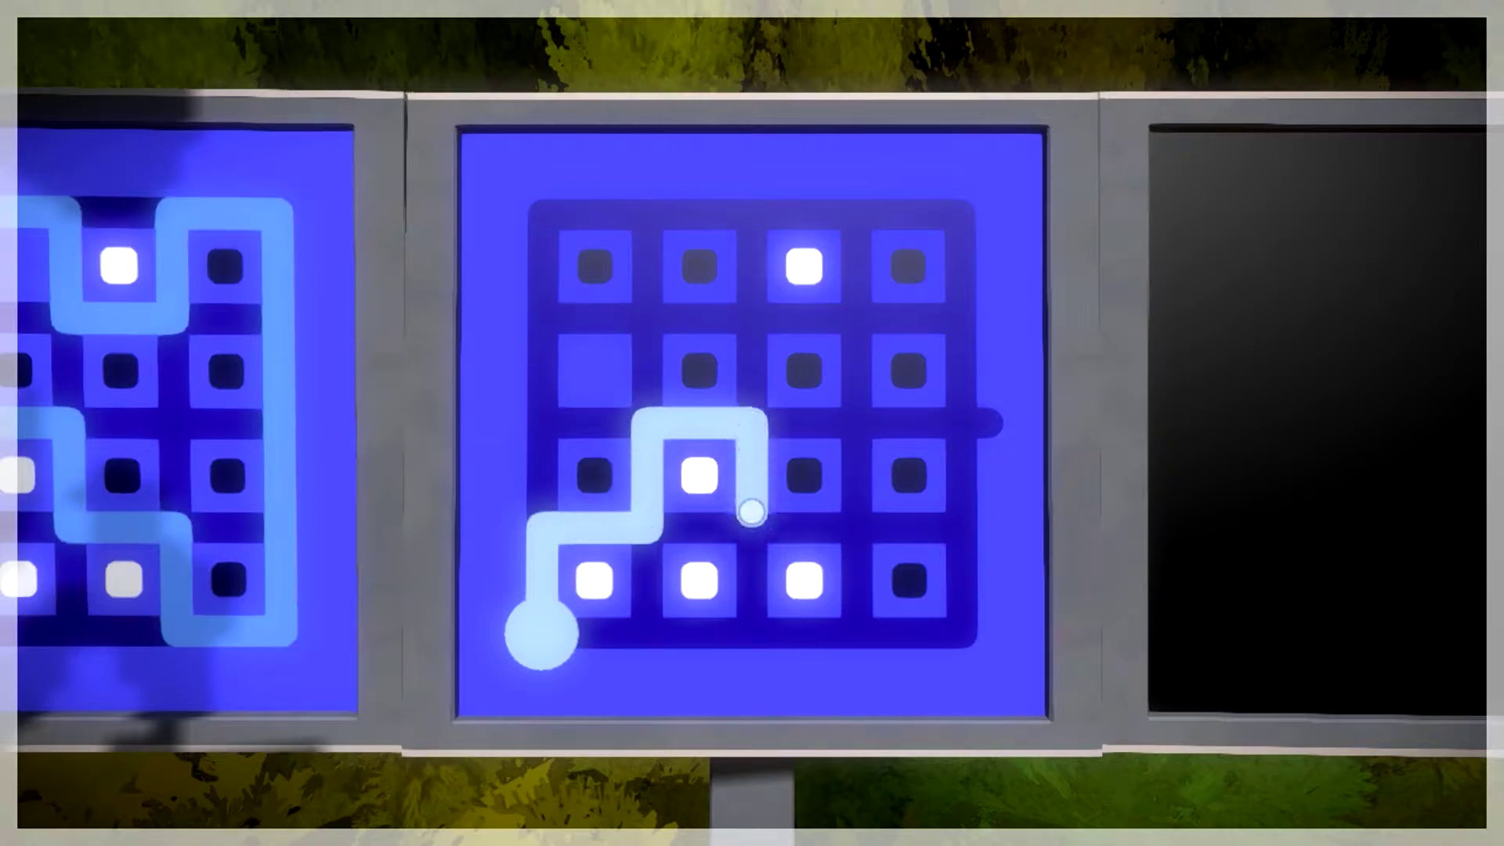
mouse_move(853, 529)
mouse_down()
mouse_move(987, 424)
mouse_move(961, 596)
mouse_up()
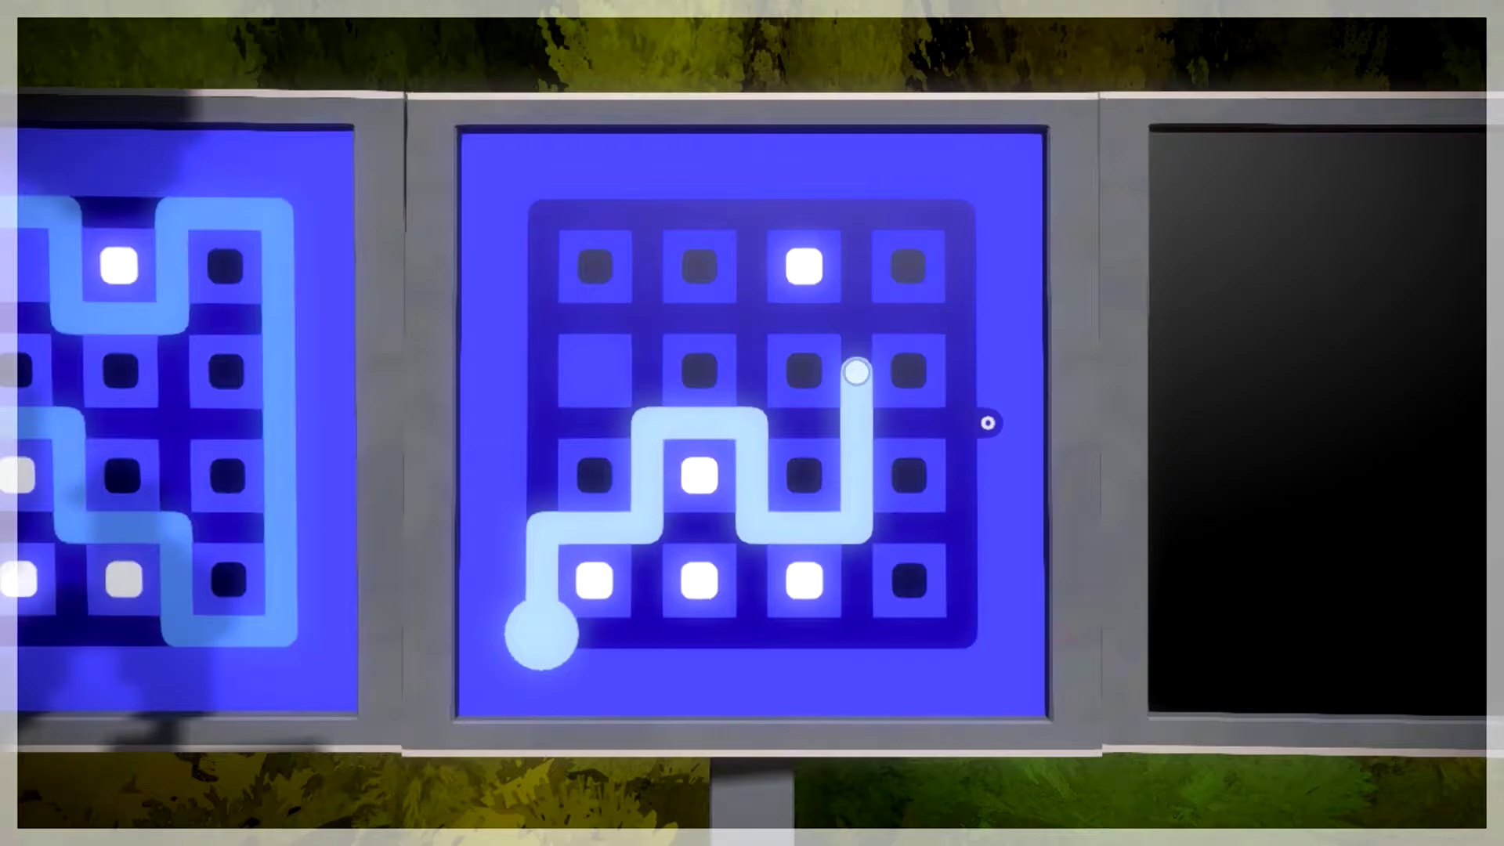
mouse_move(857, 372)
mouse_down()
mouse_move(856, 577)
mouse_move(964, 578)
mouse_move(914, 423)
mouse_move(927, 627)
mouse_move(857, 461)
mouse_up()
mouse_move(814, 318)
mouse_down()
mouse_move(900, 216)
mouse_move(964, 420)
mouse_move(988, 423)
mouse_up()
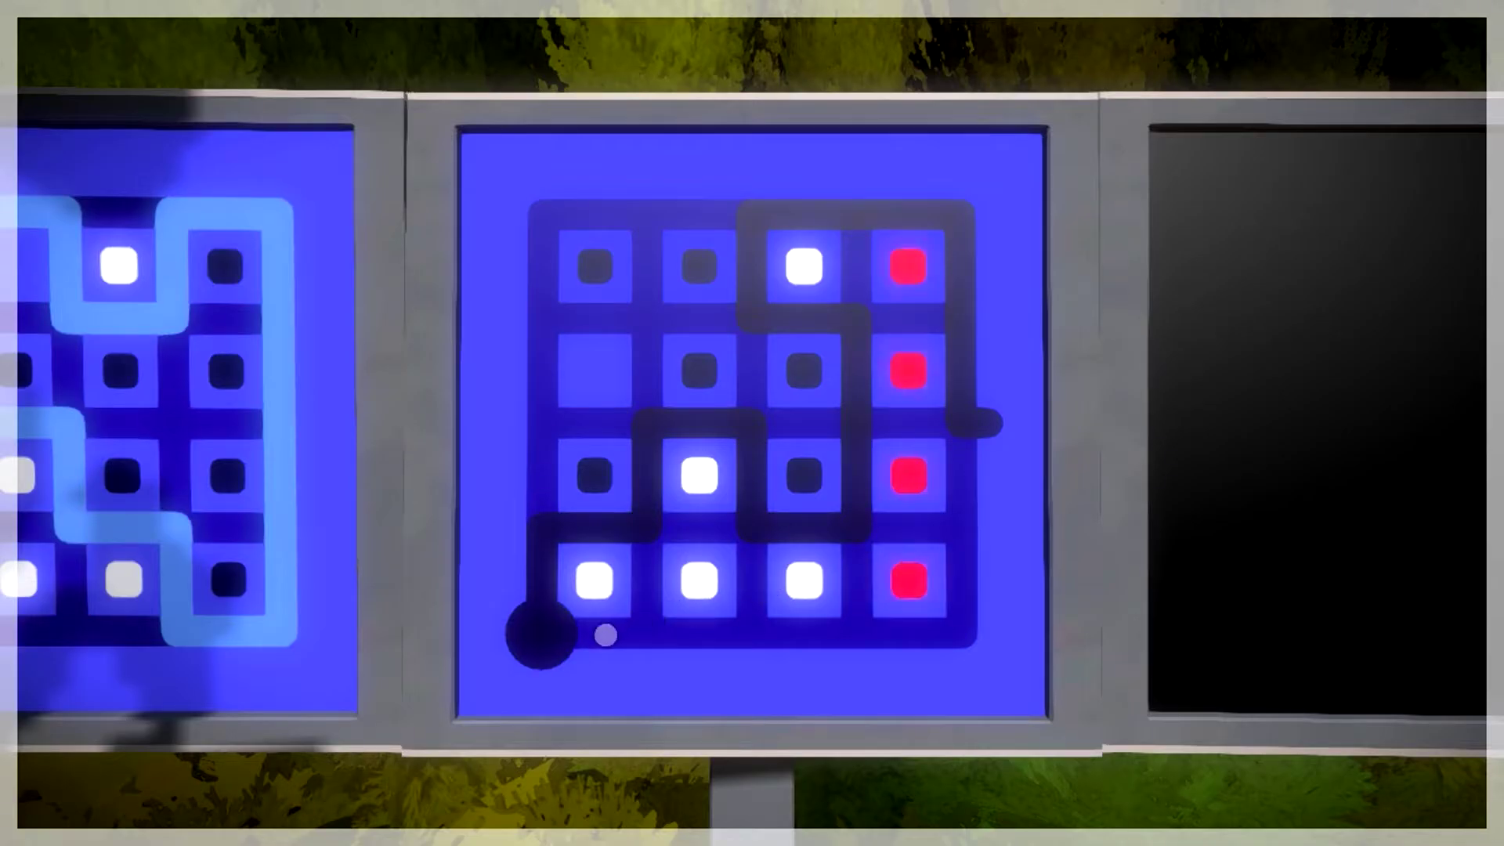
click(540, 635)
mouse_move(541, 635)
mouse_down()
mouse_move(646, 463)
mouse_move(752, 507)
mouse_up()
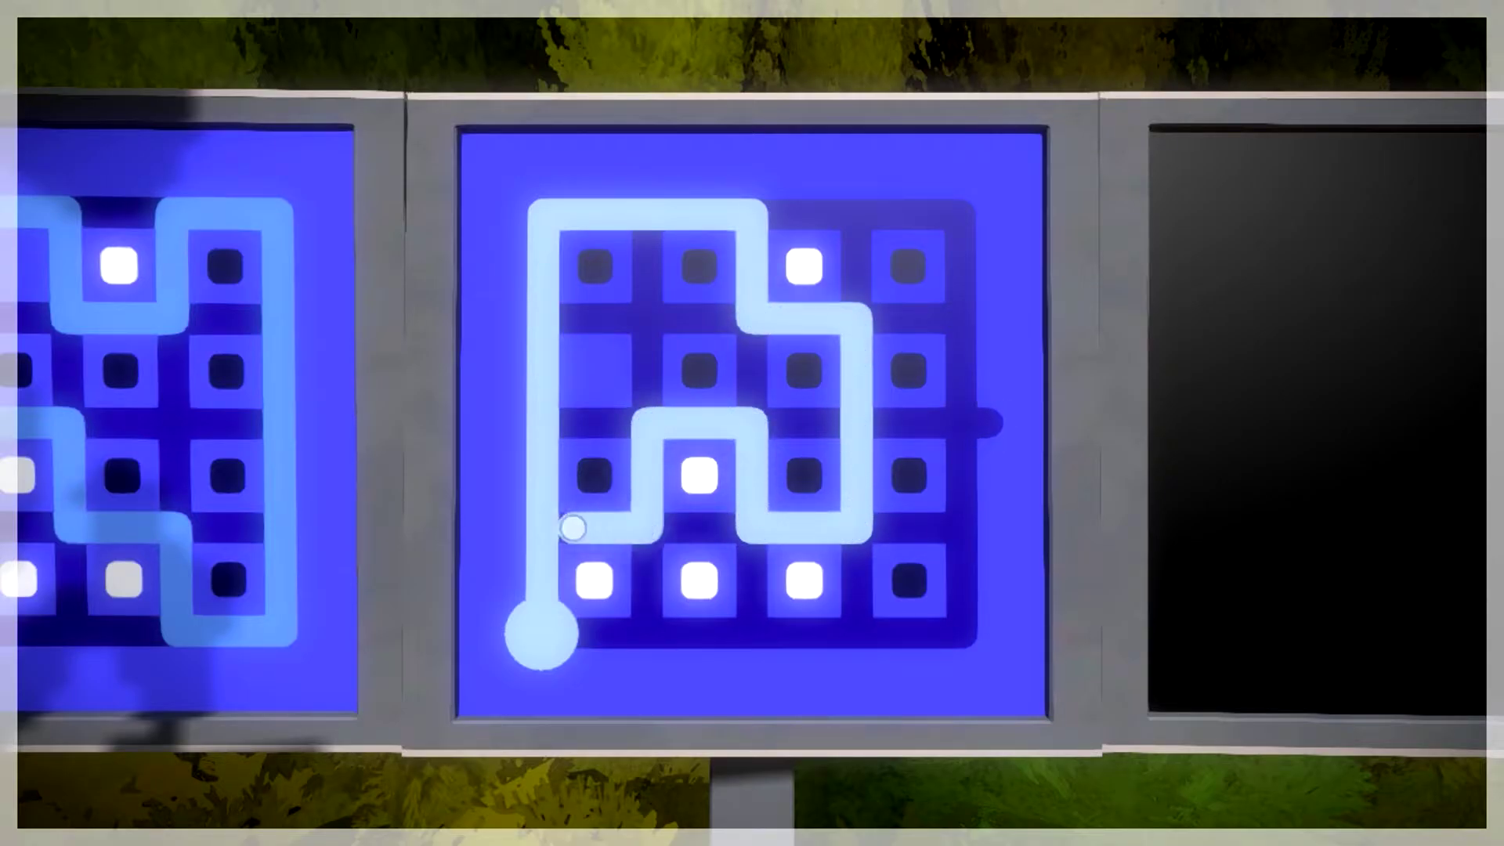
Submit several routes at the right-side exit, all rejected, restarting from the start circle
click(985, 424)
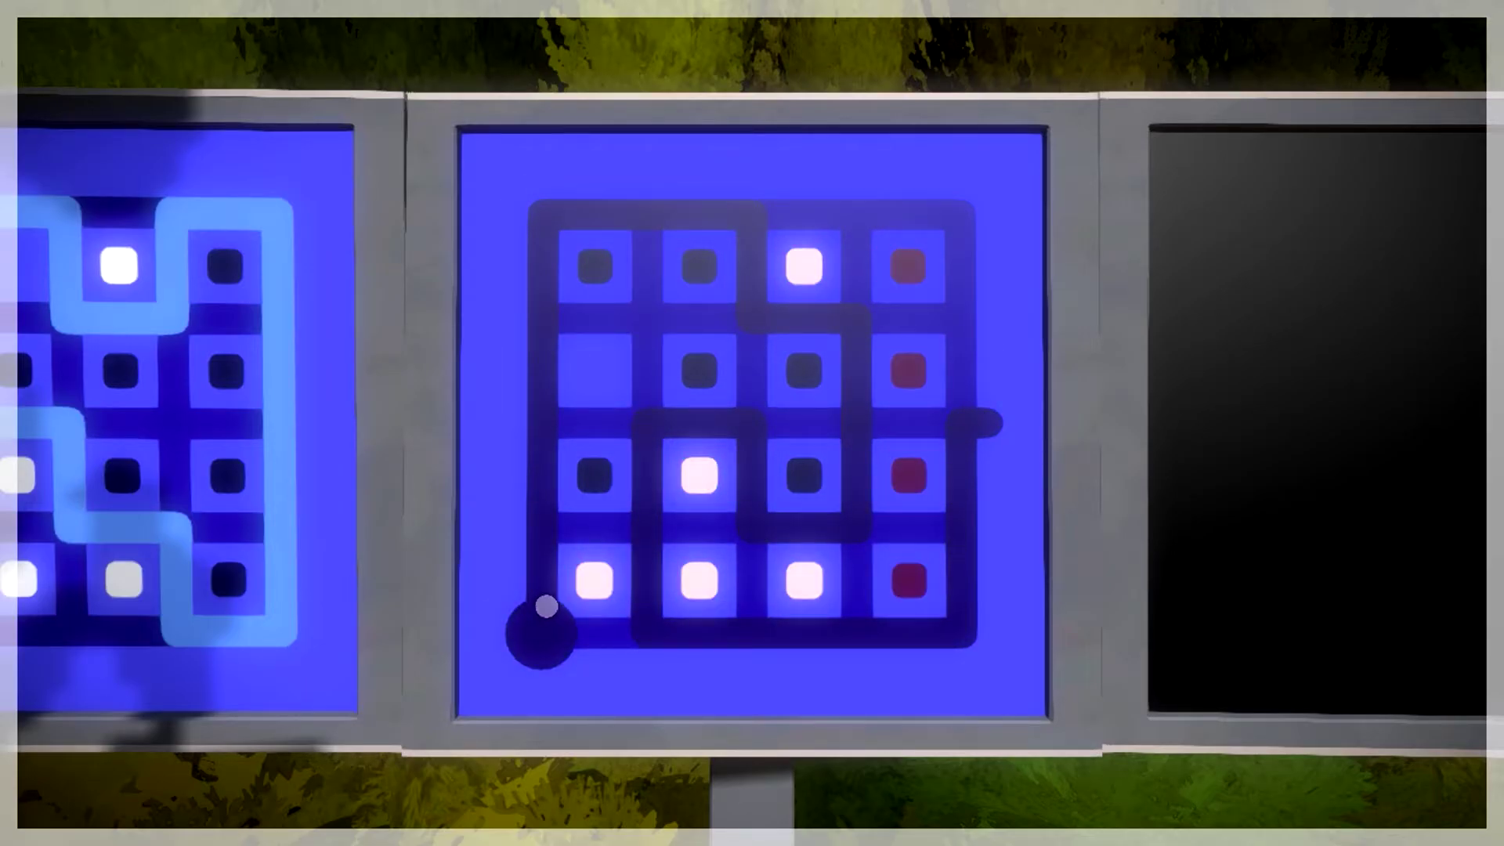
click(520, 635)
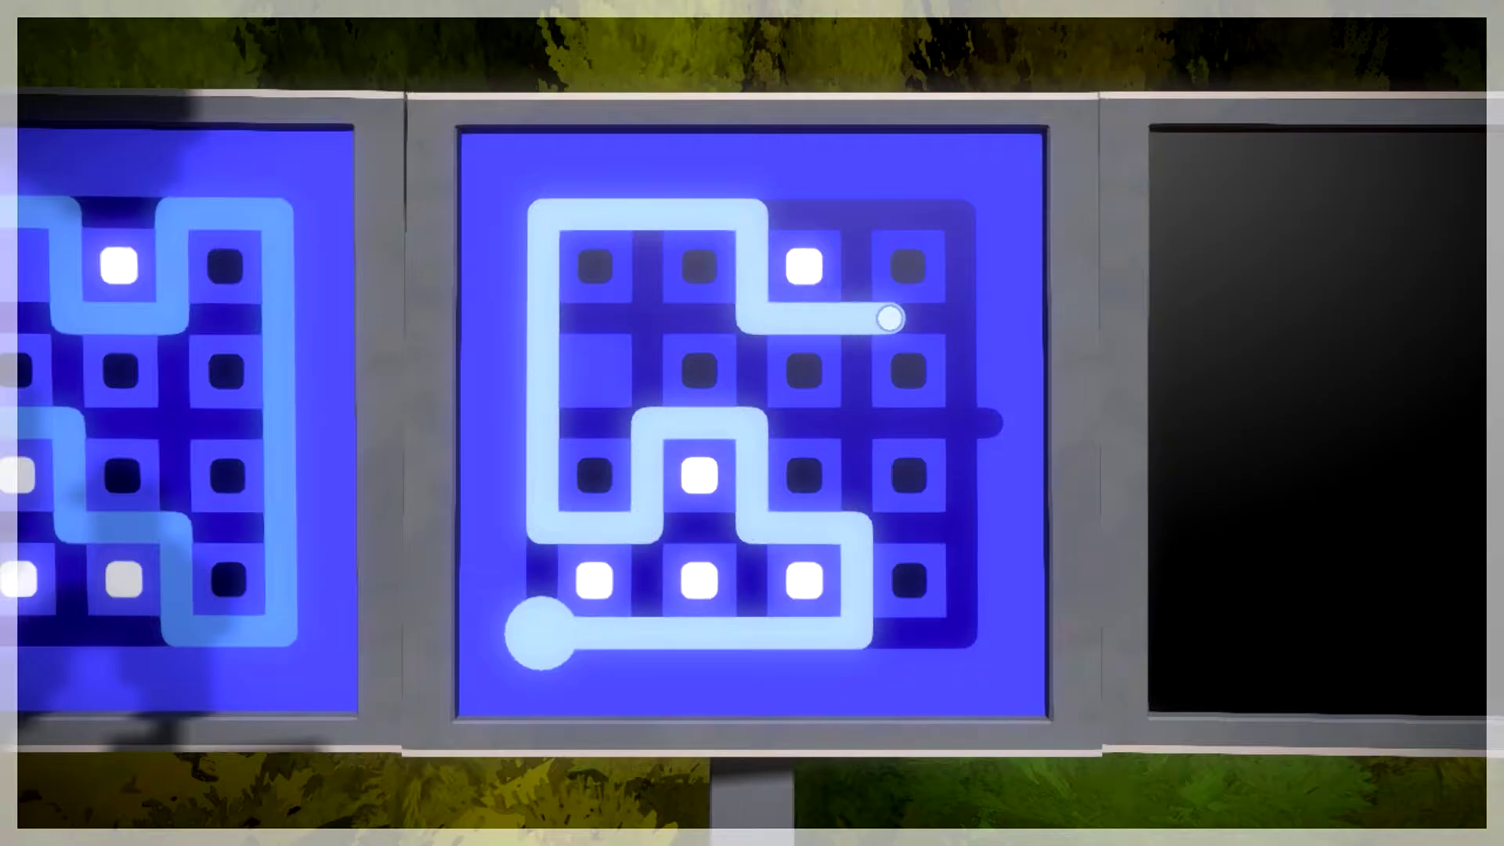
click(987, 423)
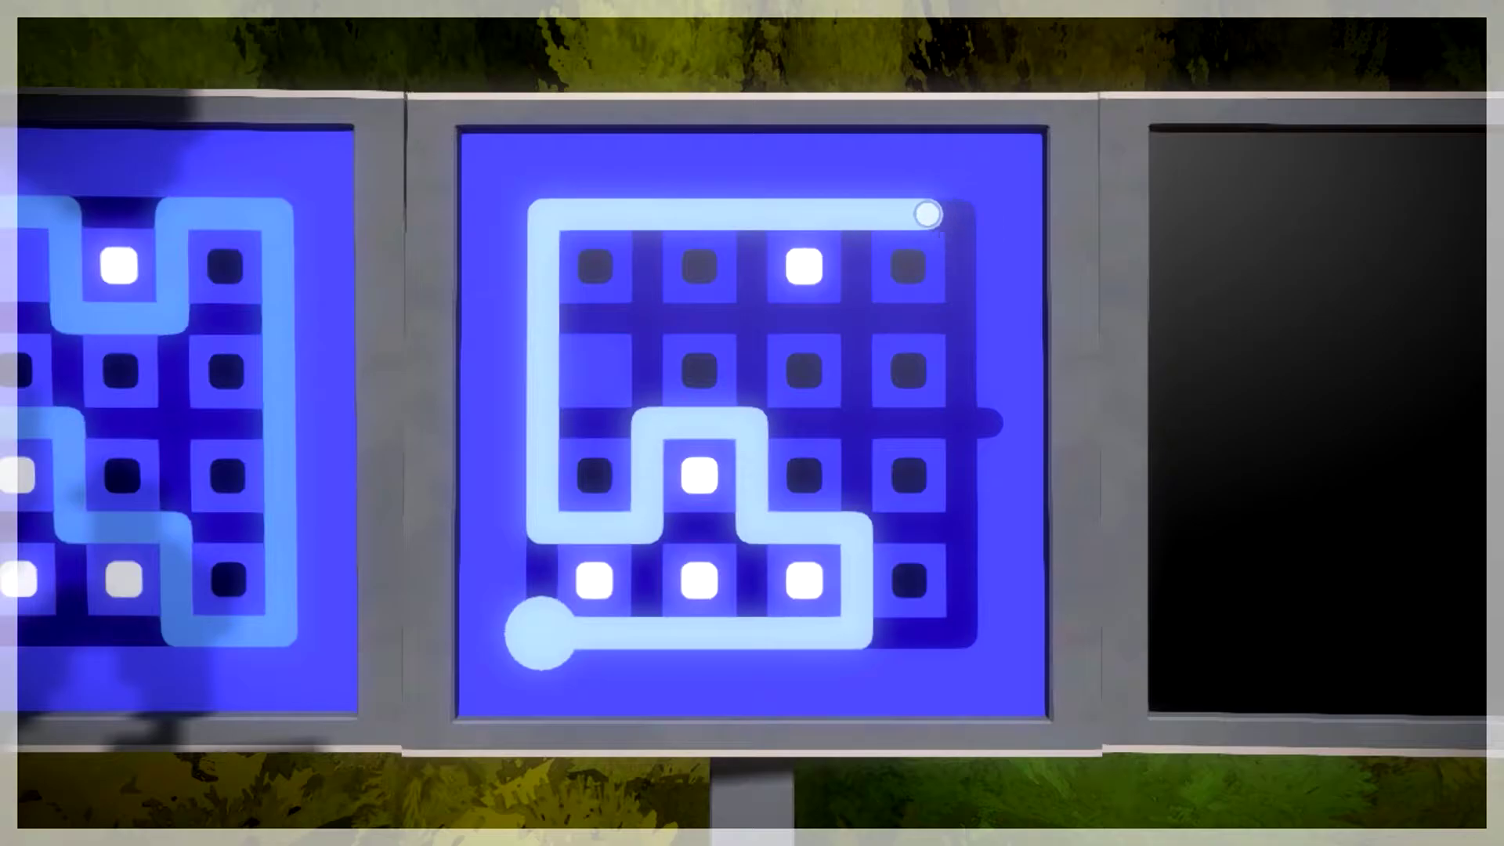
click(988, 423)
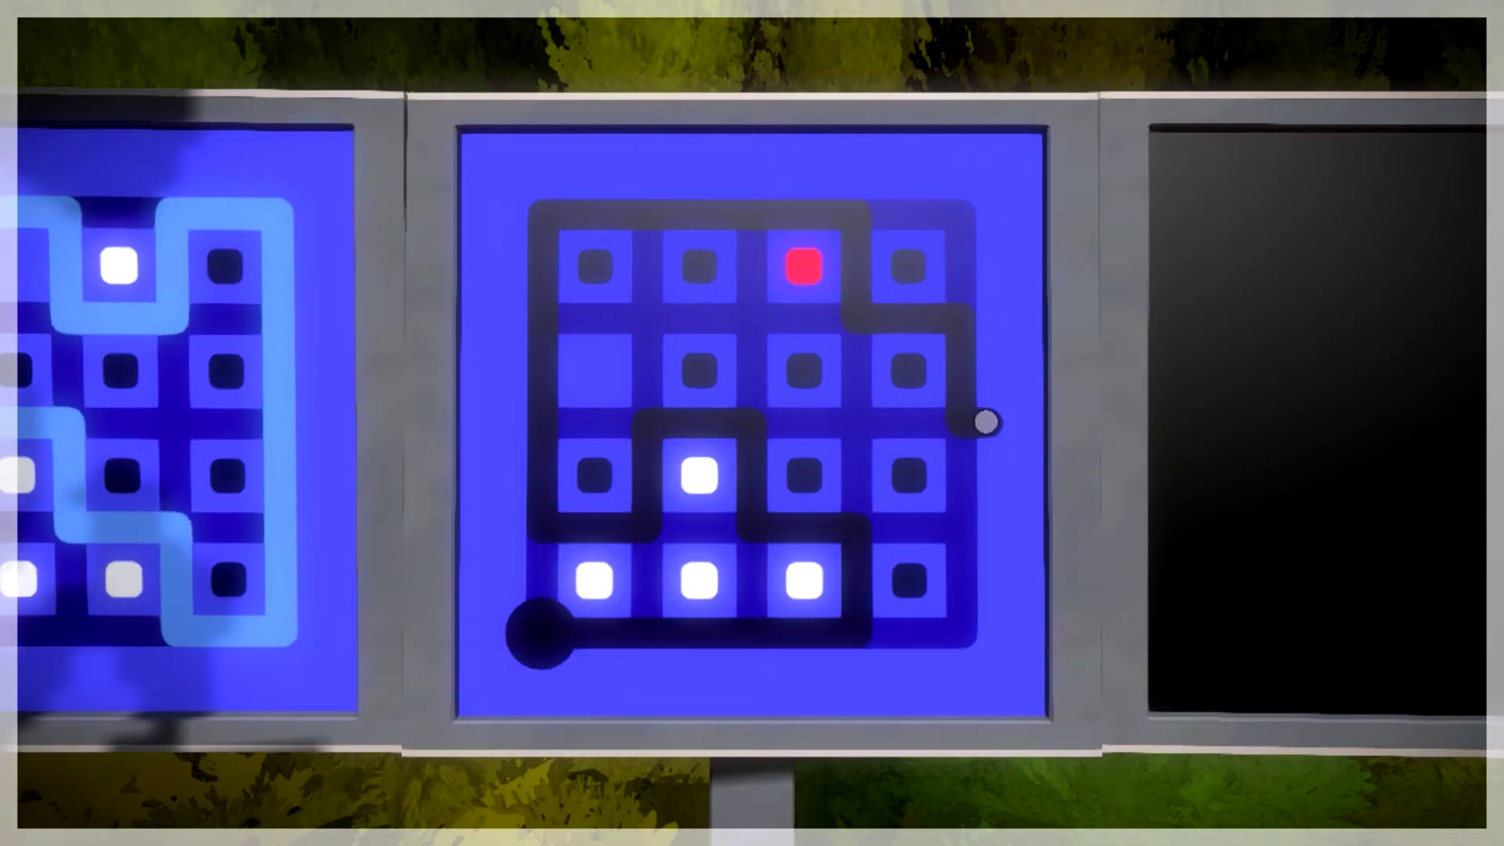
Trace fresh lines from the start circle until the right-edge exit route is accepted
click(540, 632)
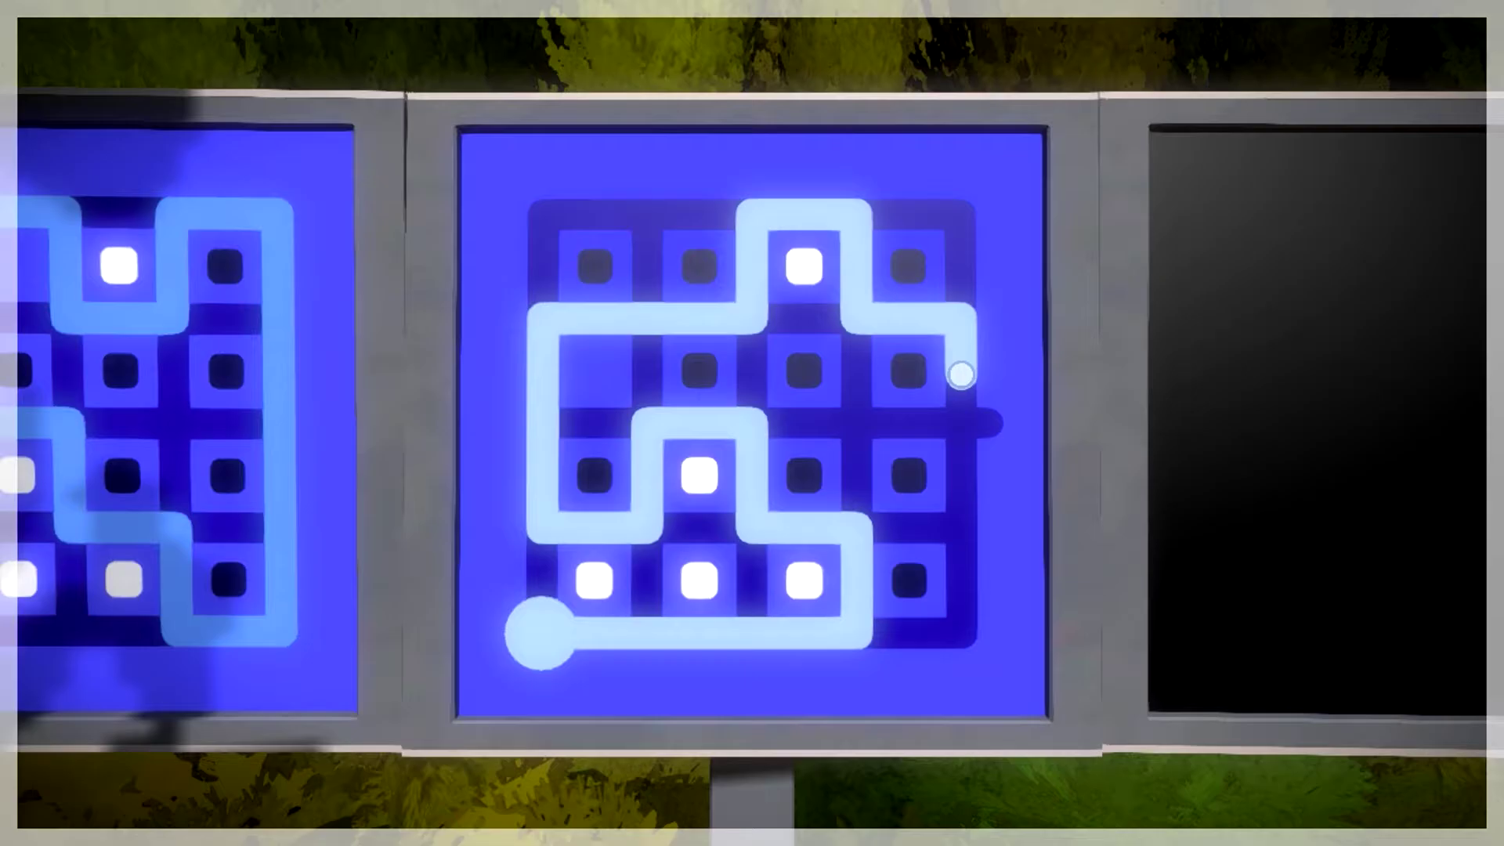
click(987, 423)
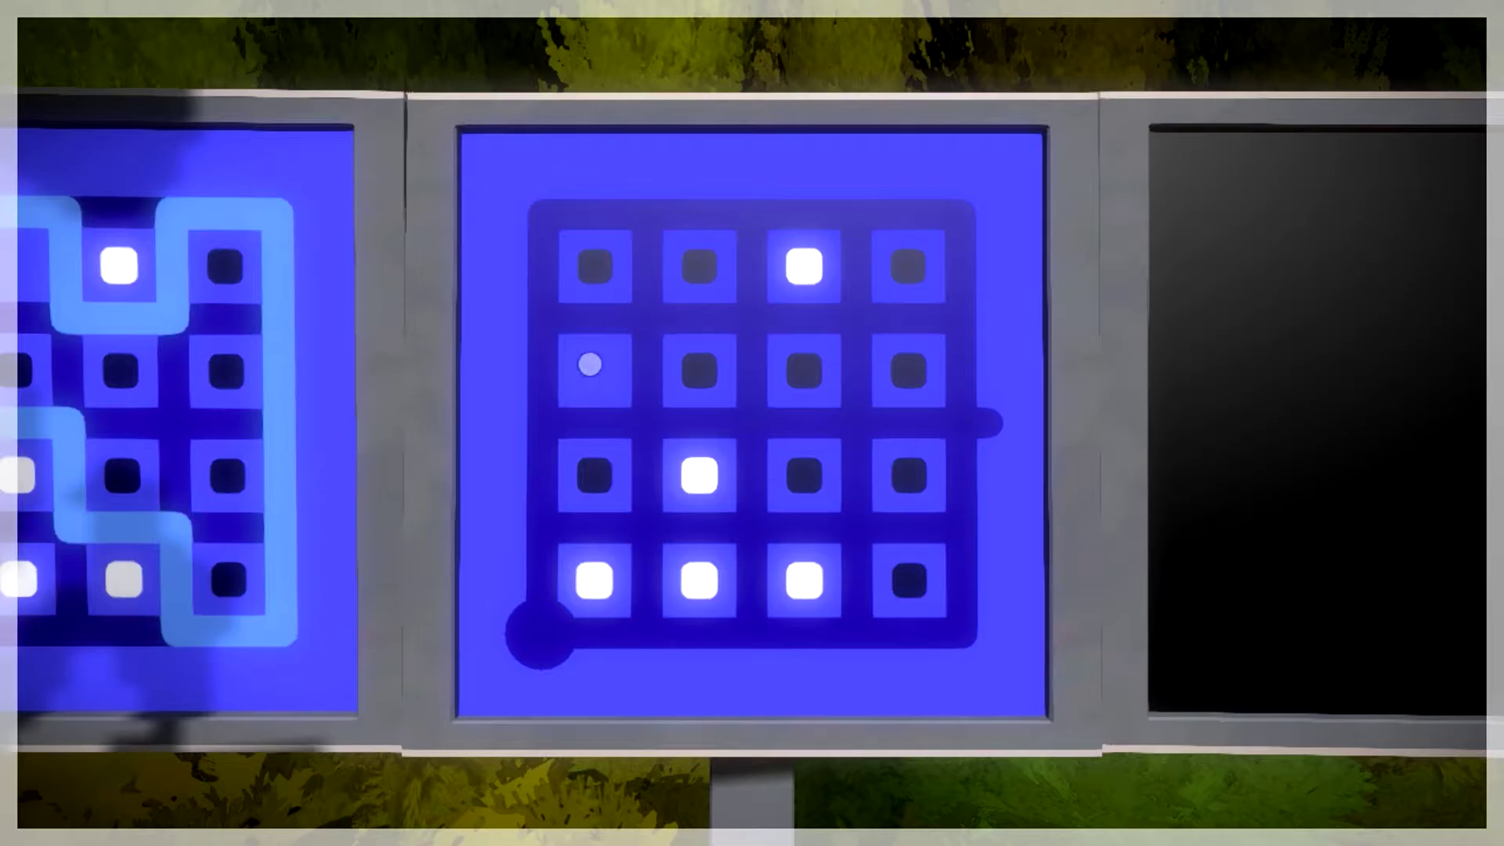
click(569, 609)
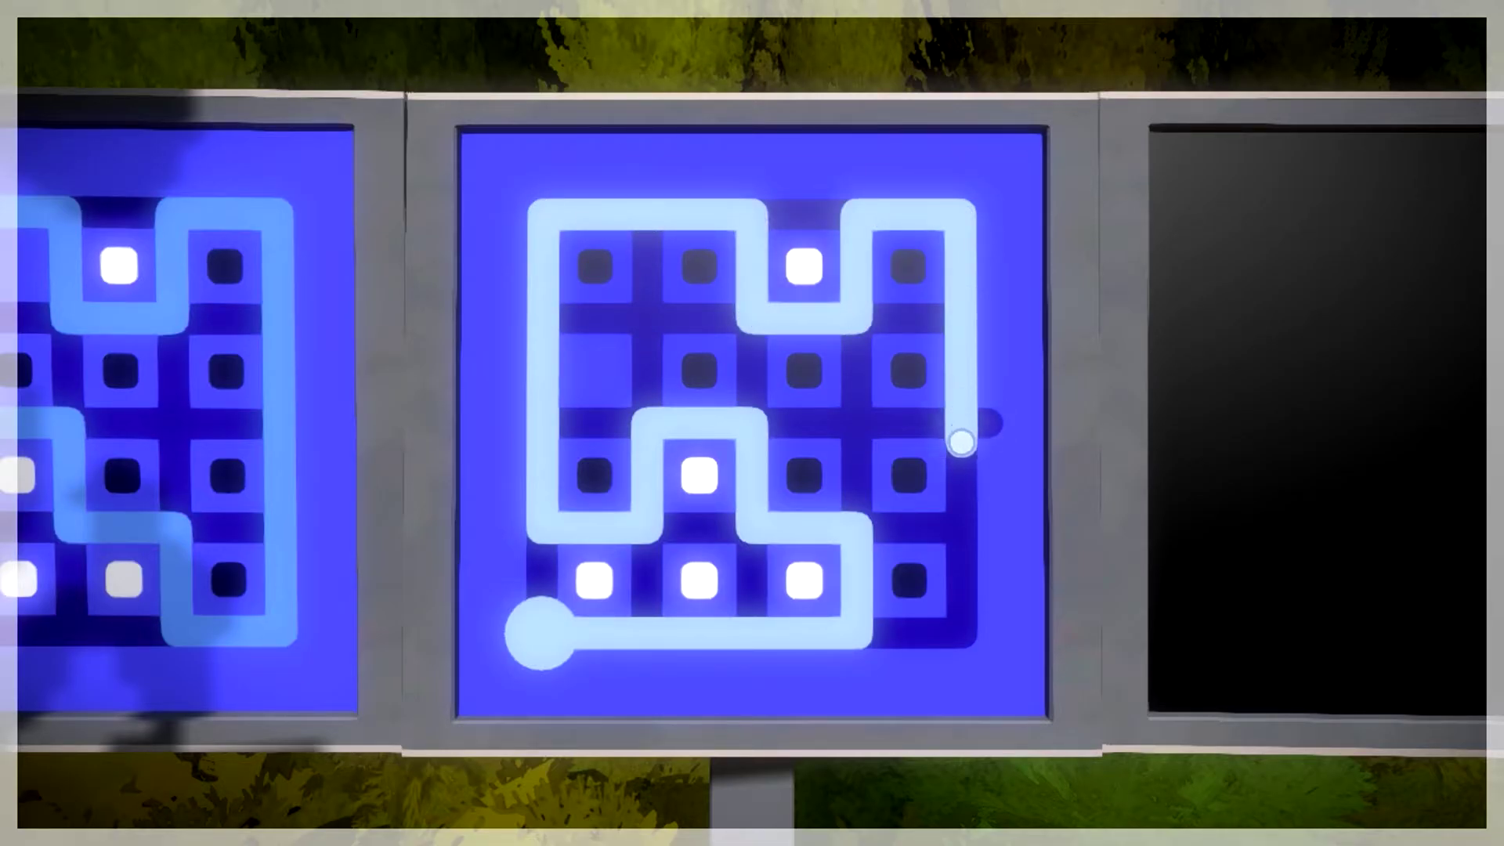
click(987, 422)
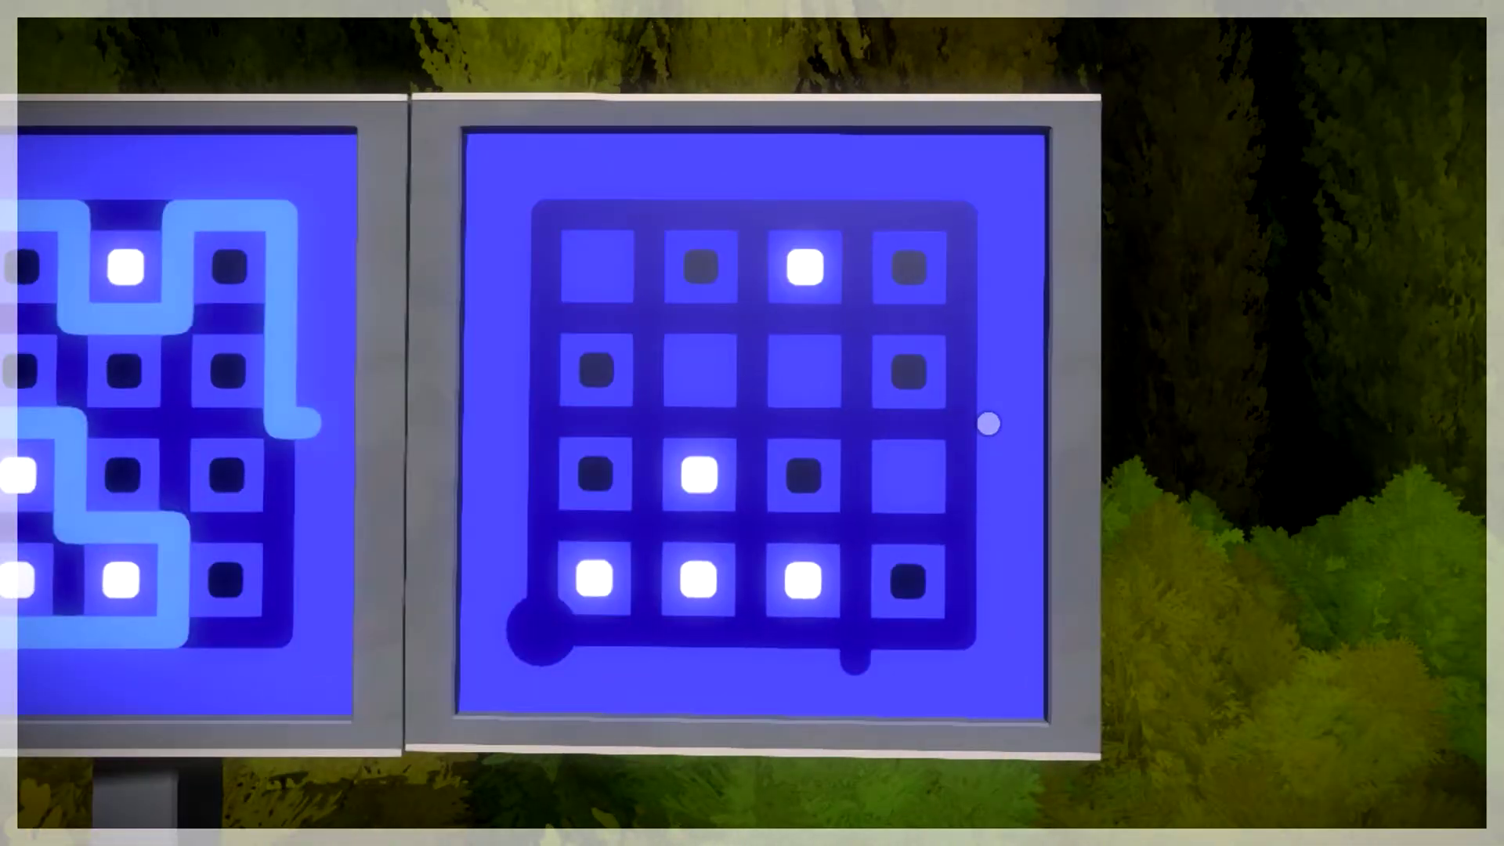
click(558, 631)
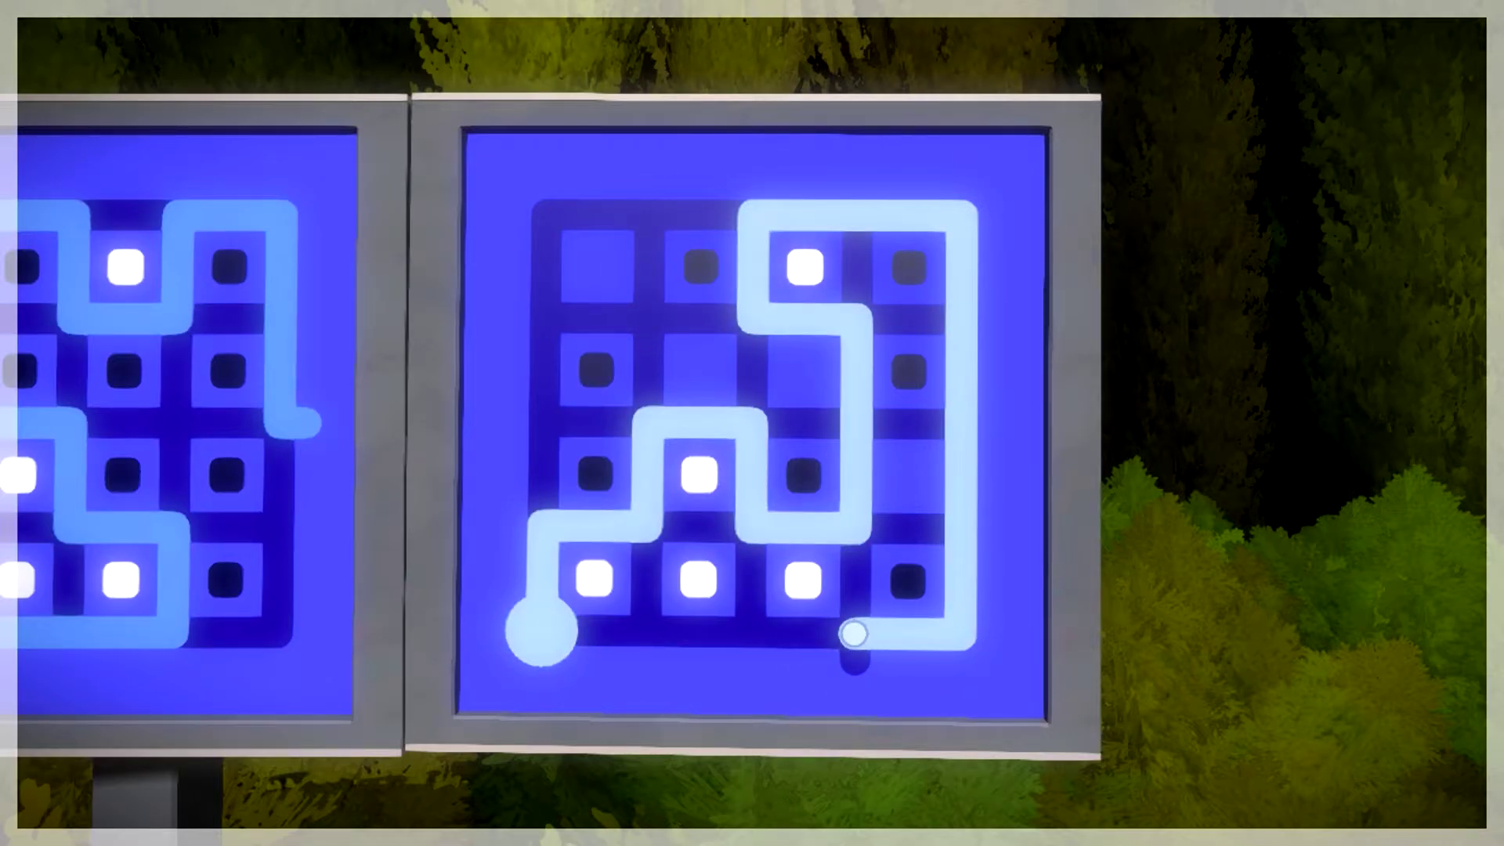
click(855, 652)
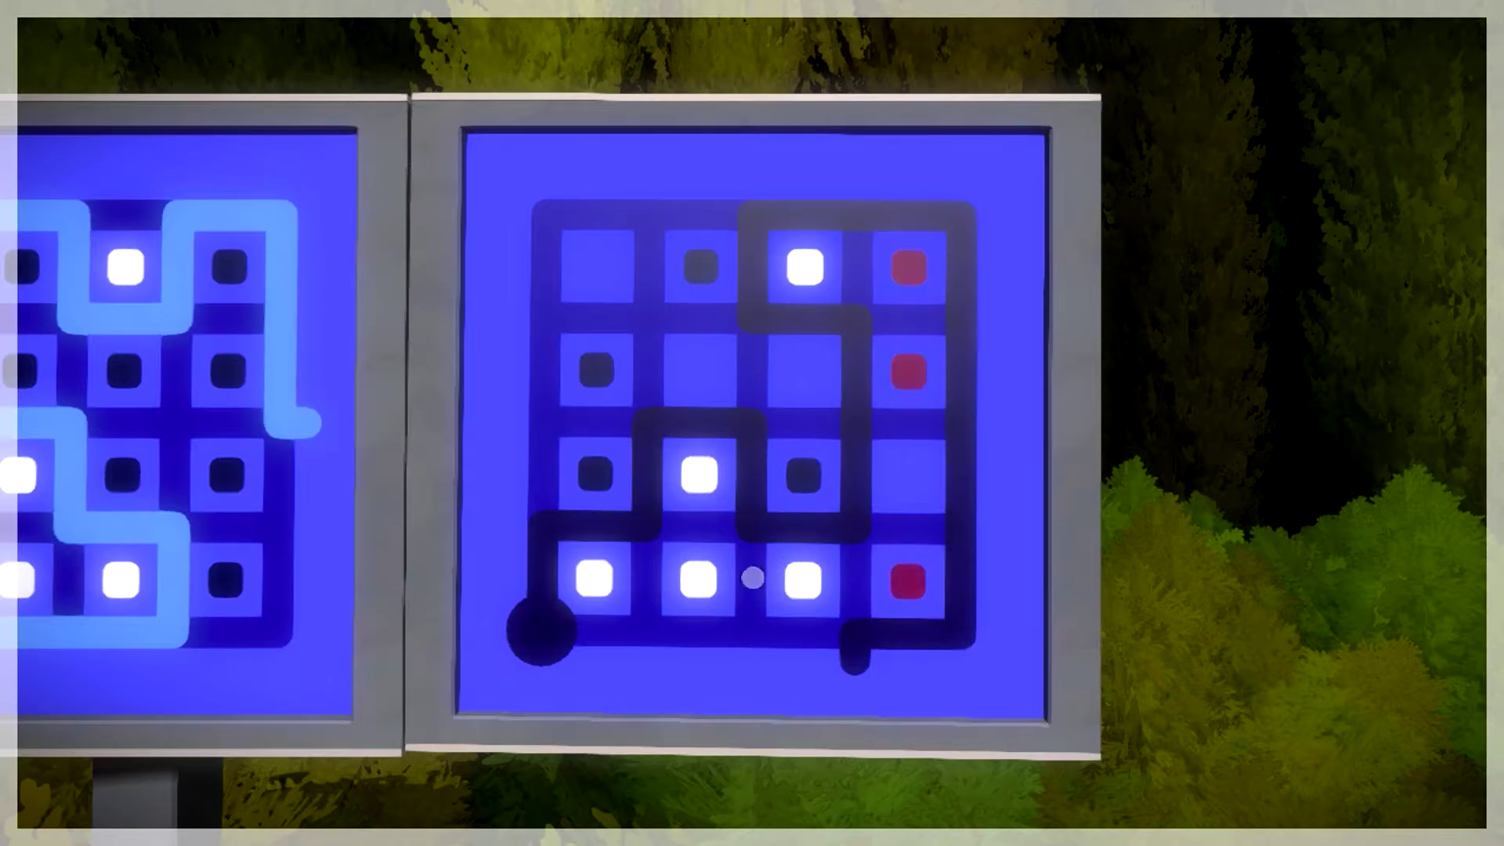
click(566, 610)
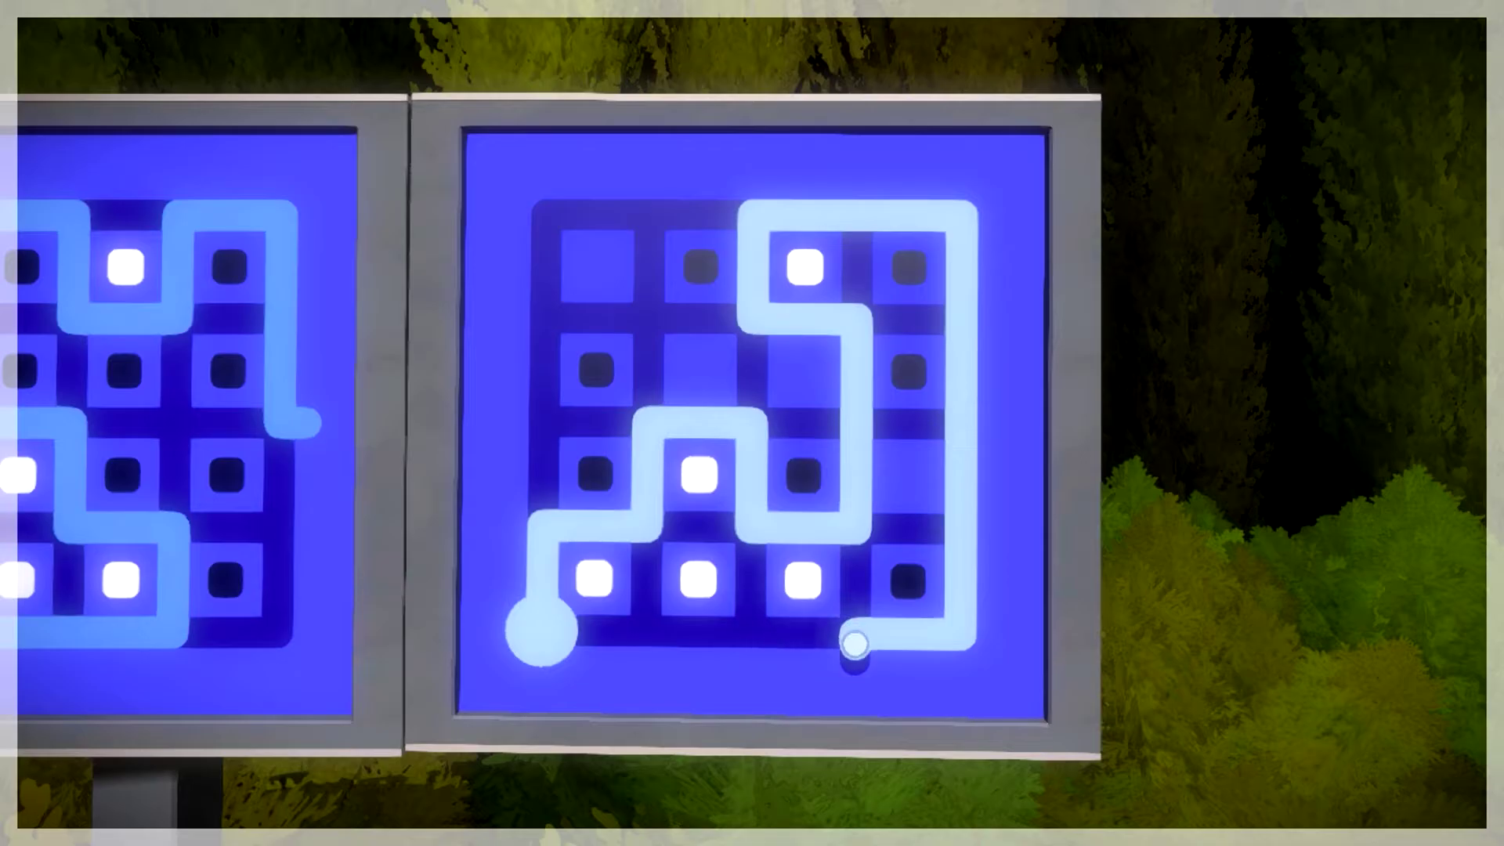
click(855, 661)
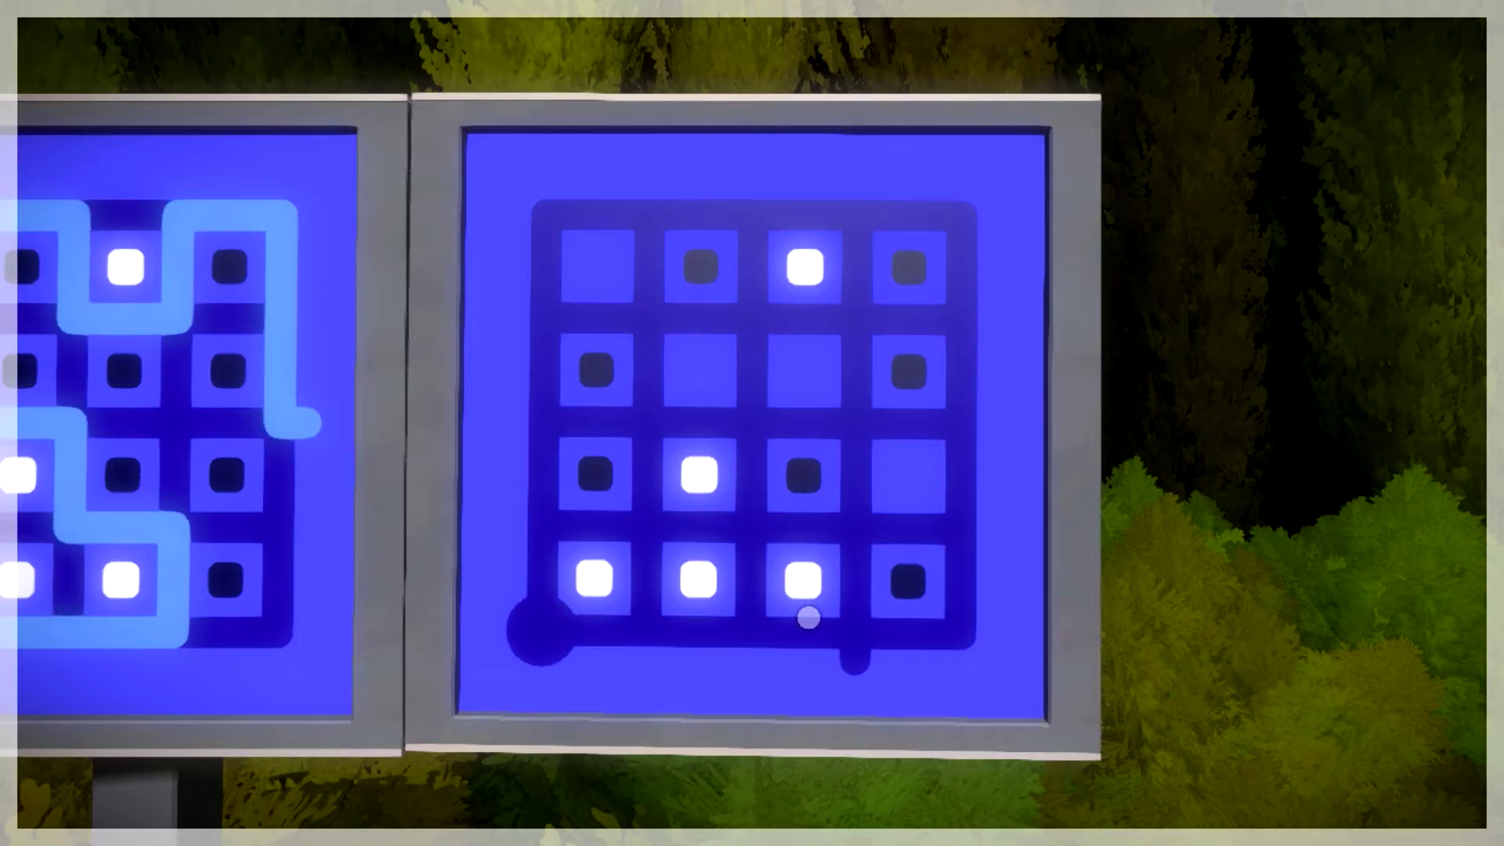
click(546, 632)
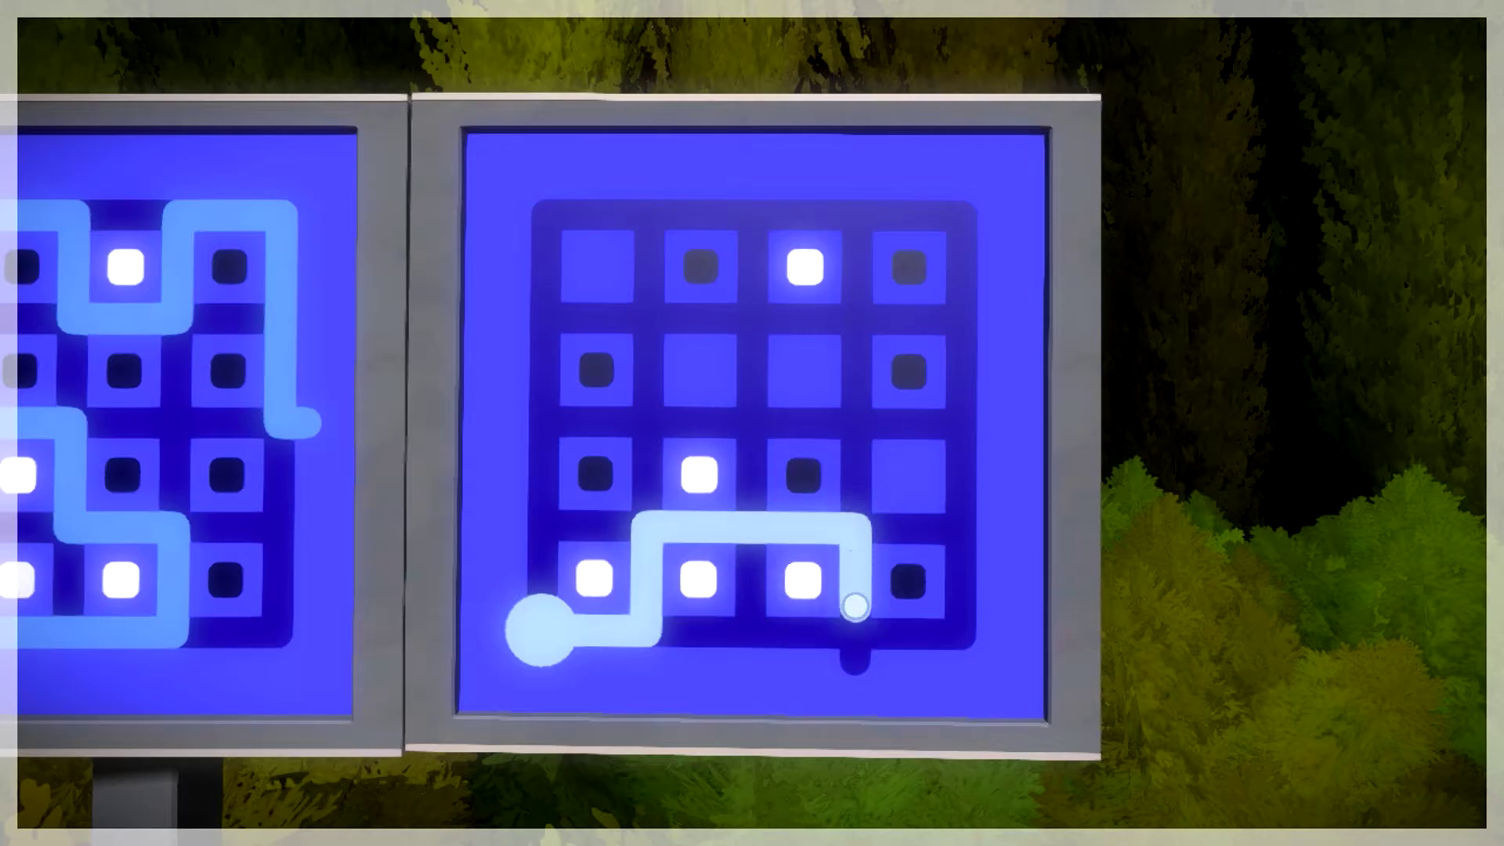
click(857, 655)
click(552, 629)
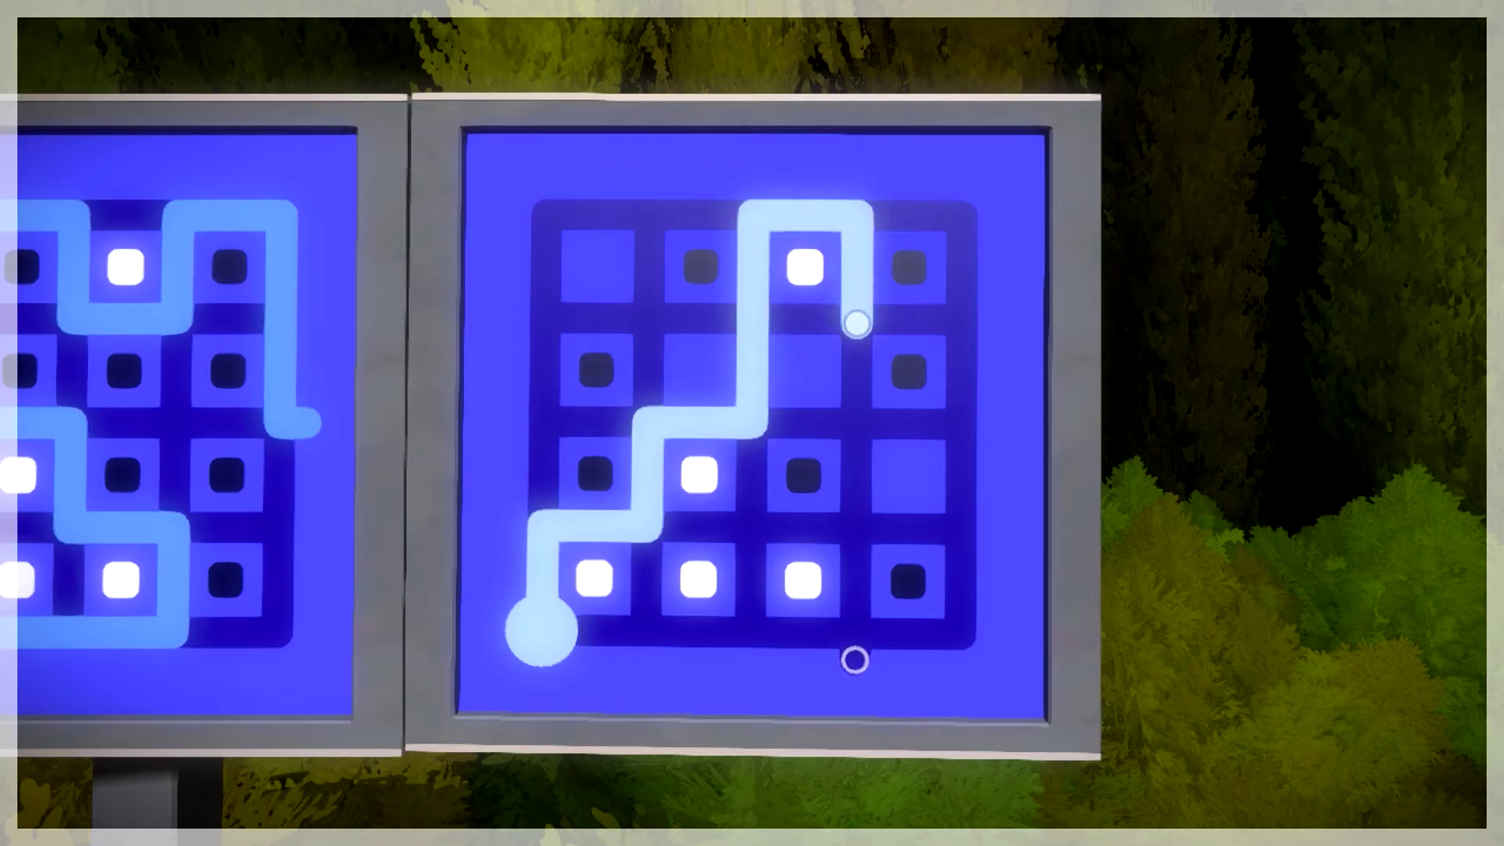
click(854, 660)
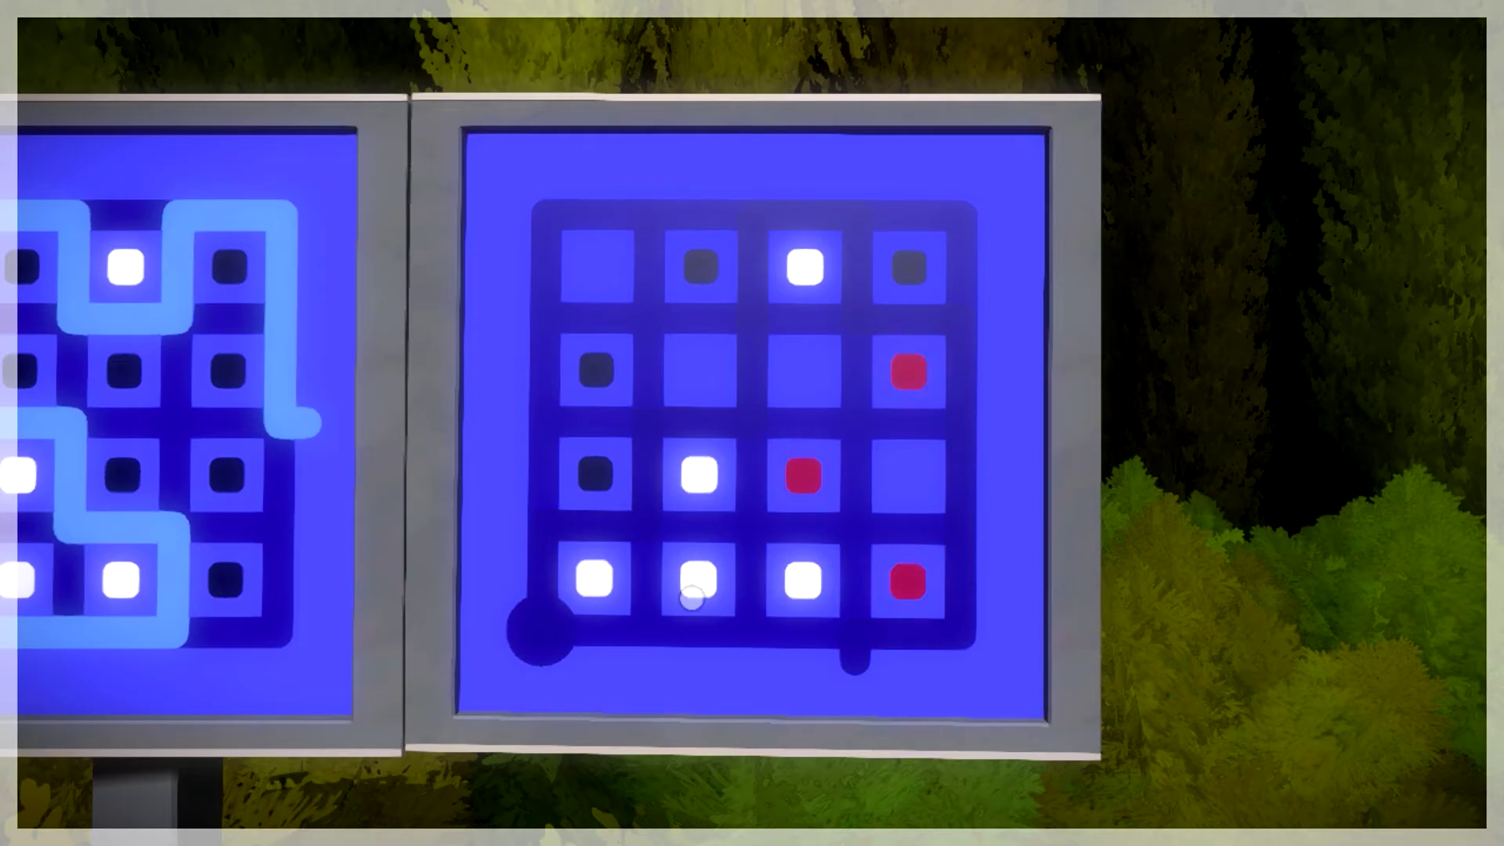
click(544, 618)
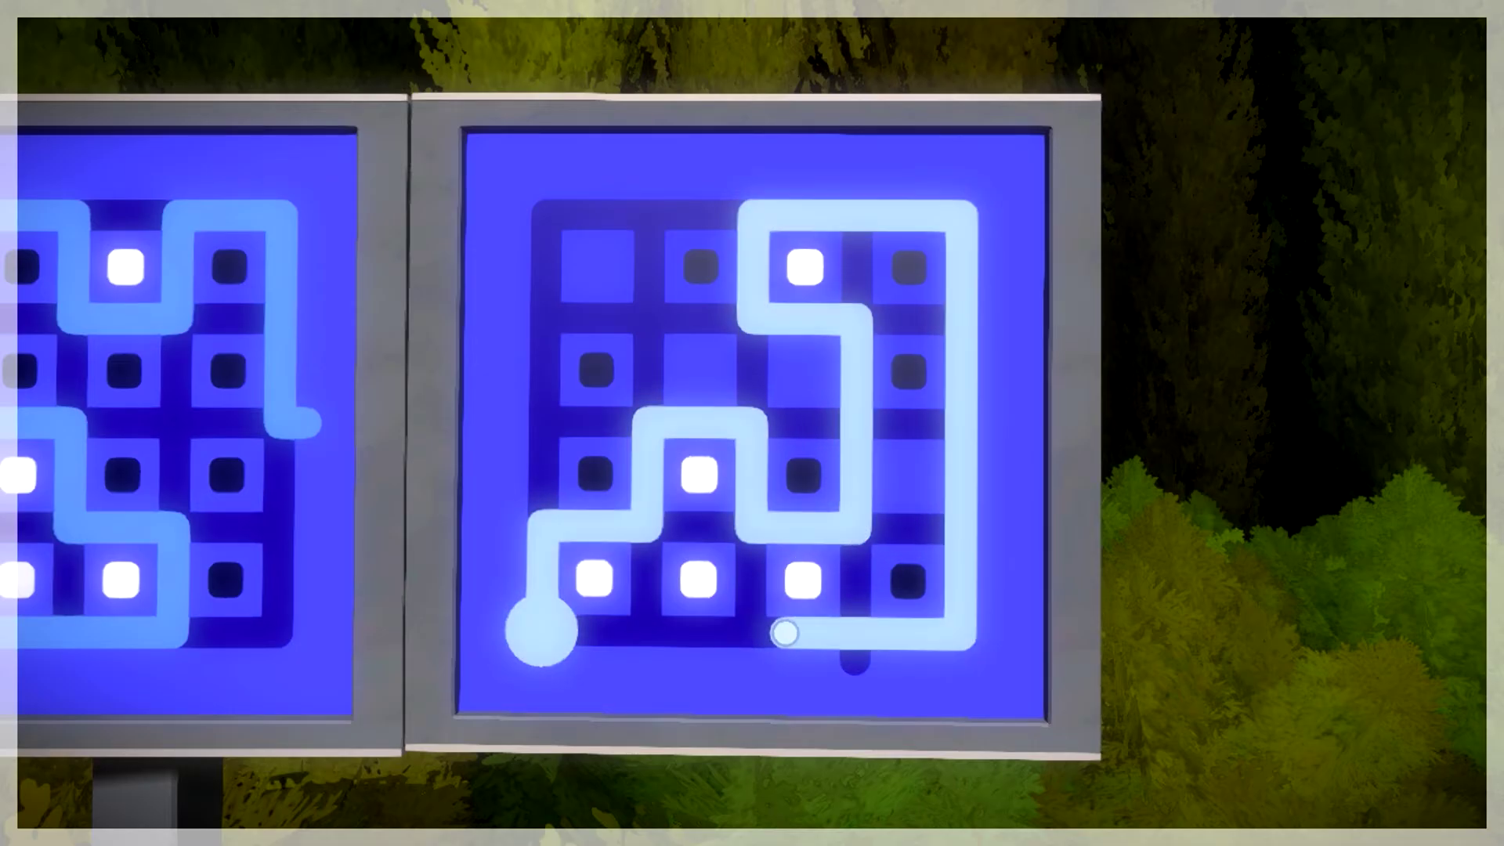
click(853, 661)
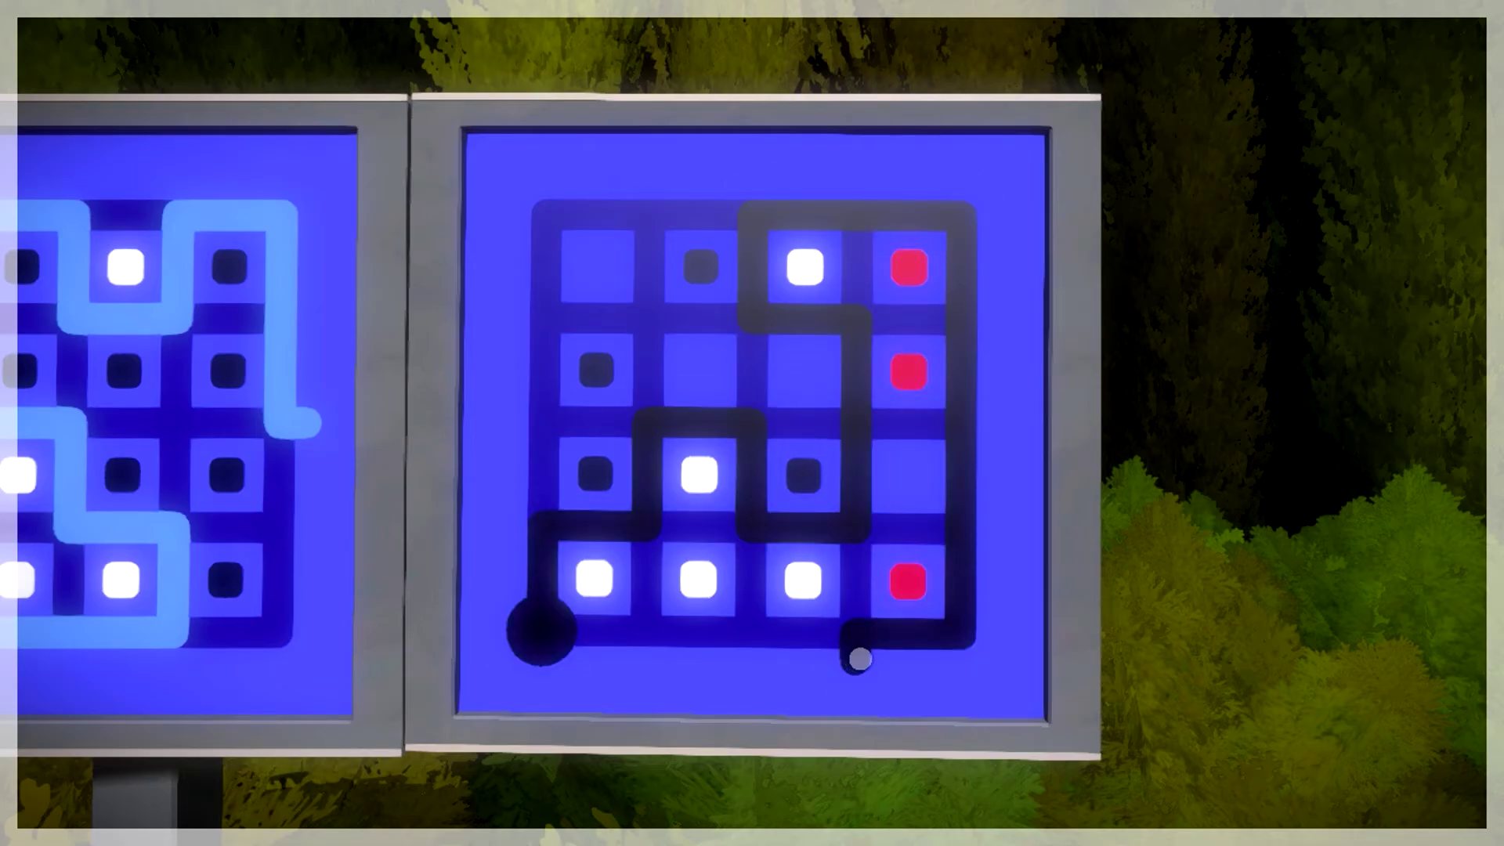
click(543, 631)
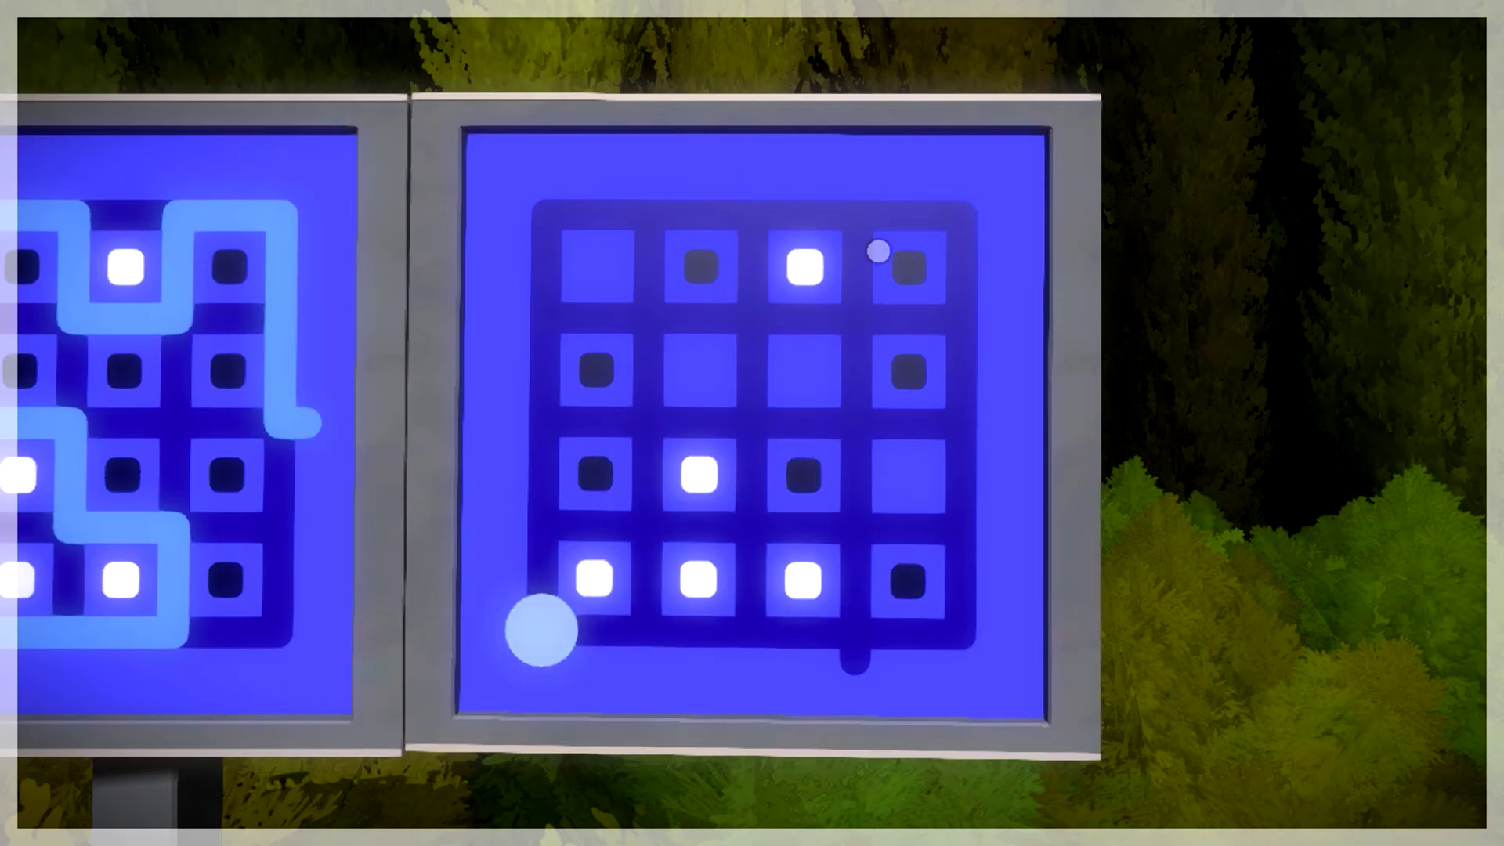
click(540, 632)
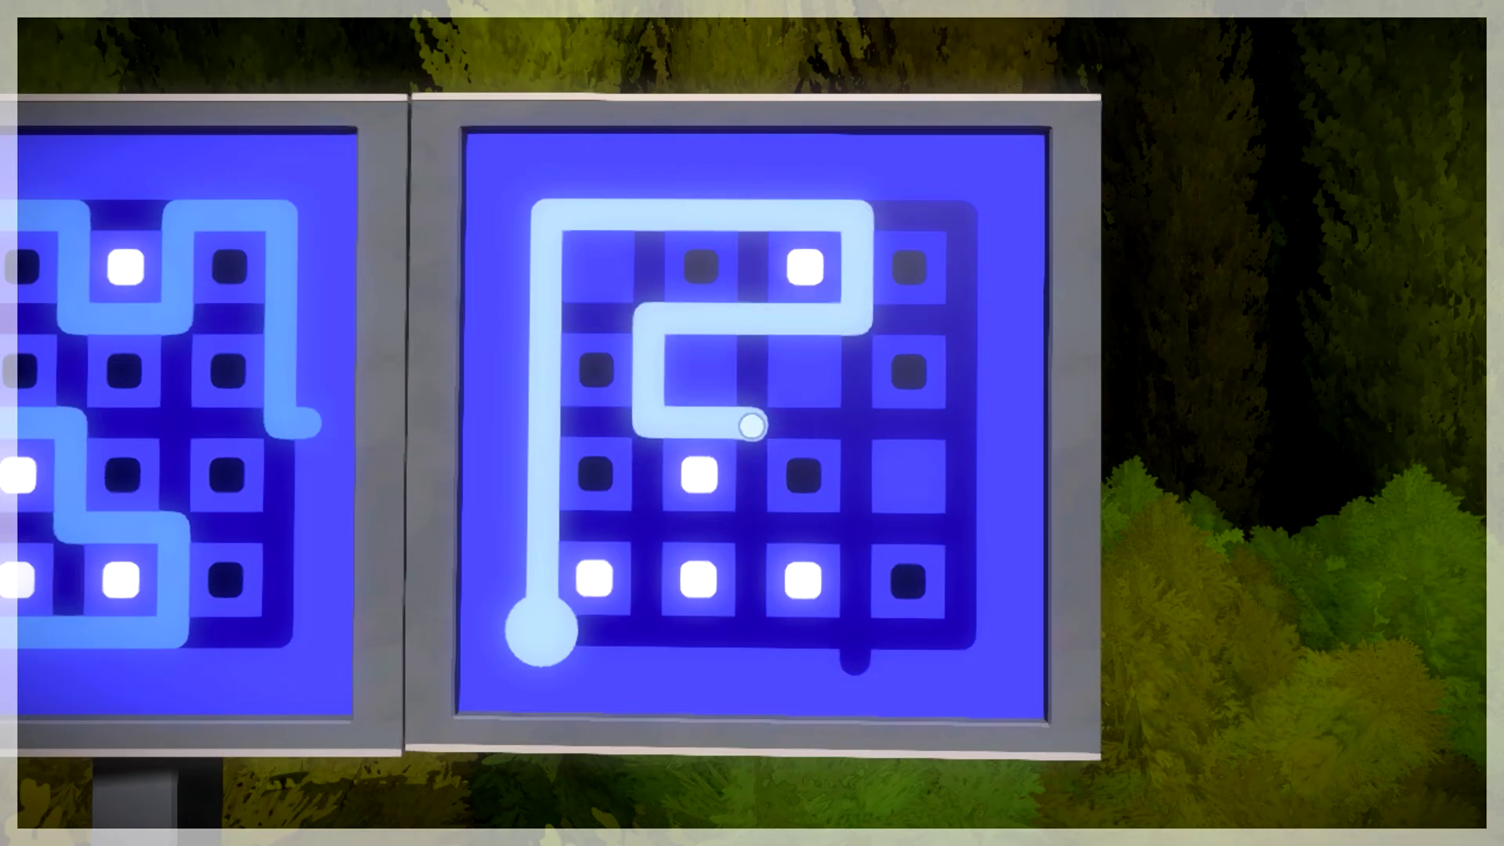
click(855, 658)
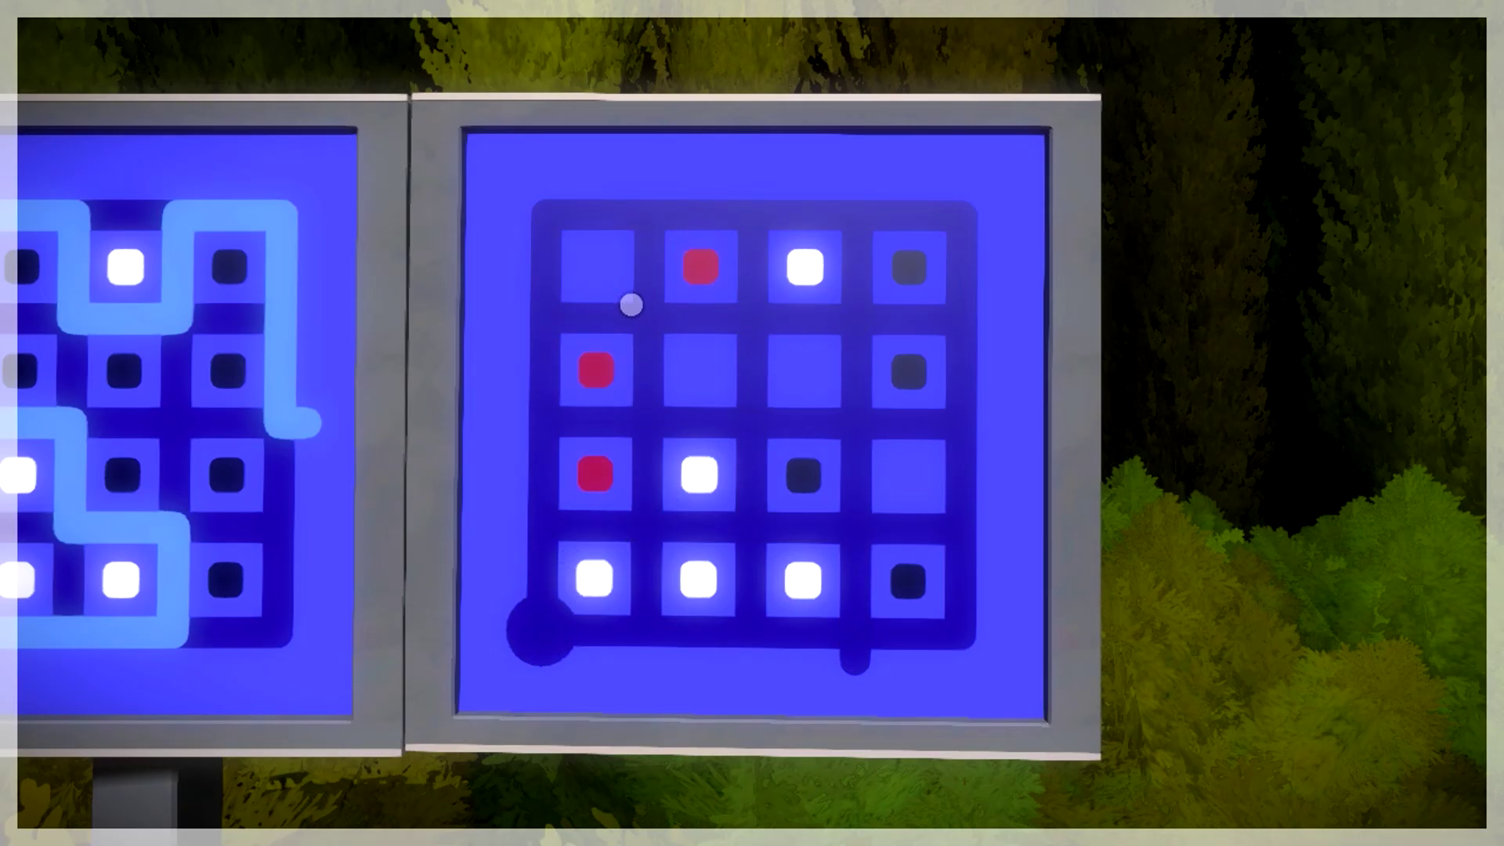
Trace the winding line from the start circle through the grid to the bottom exit
click(541, 631)
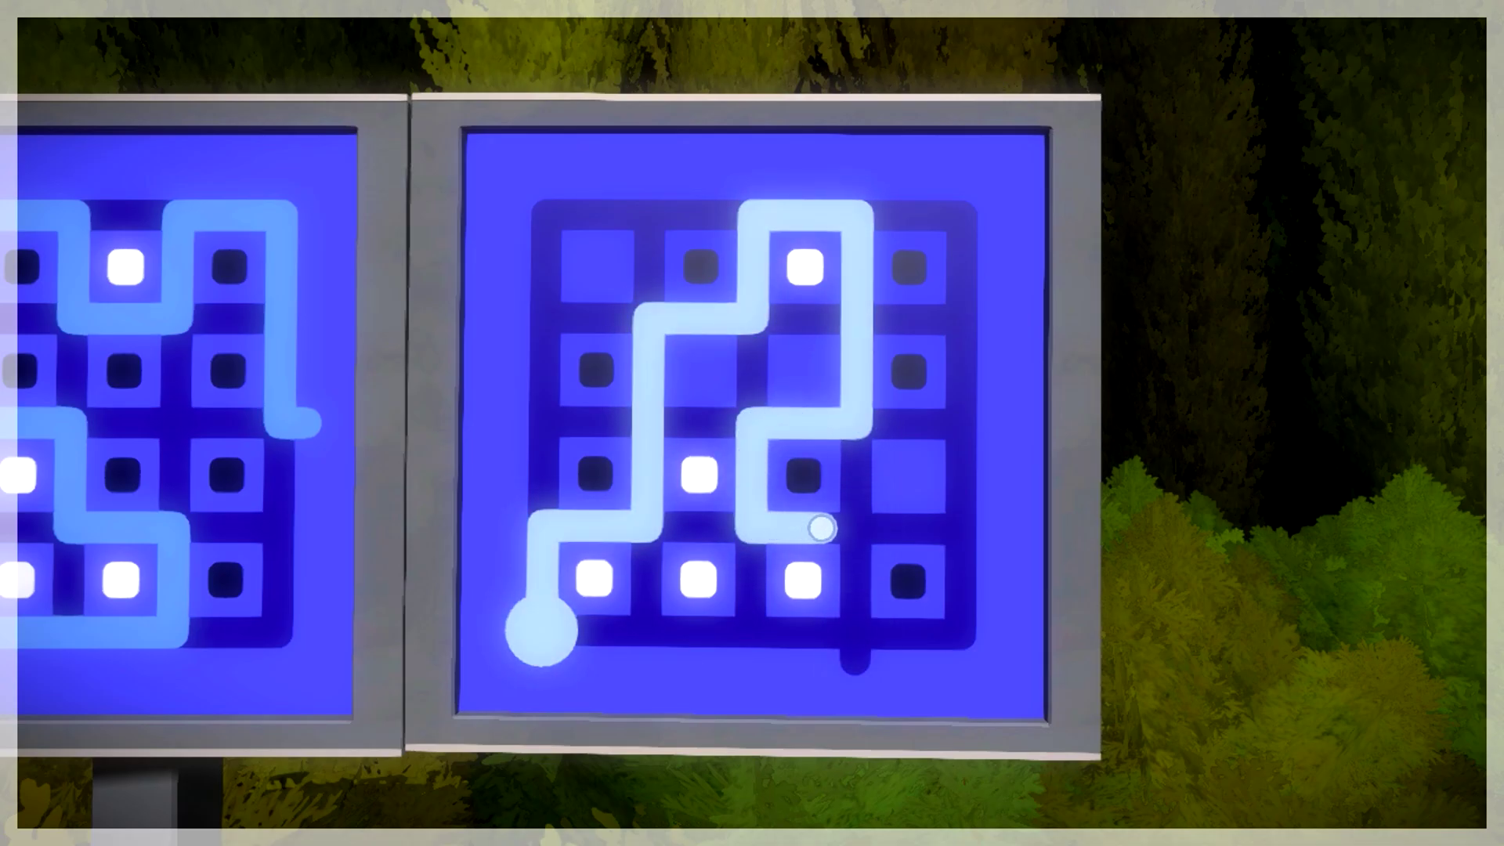
click(855, 631)
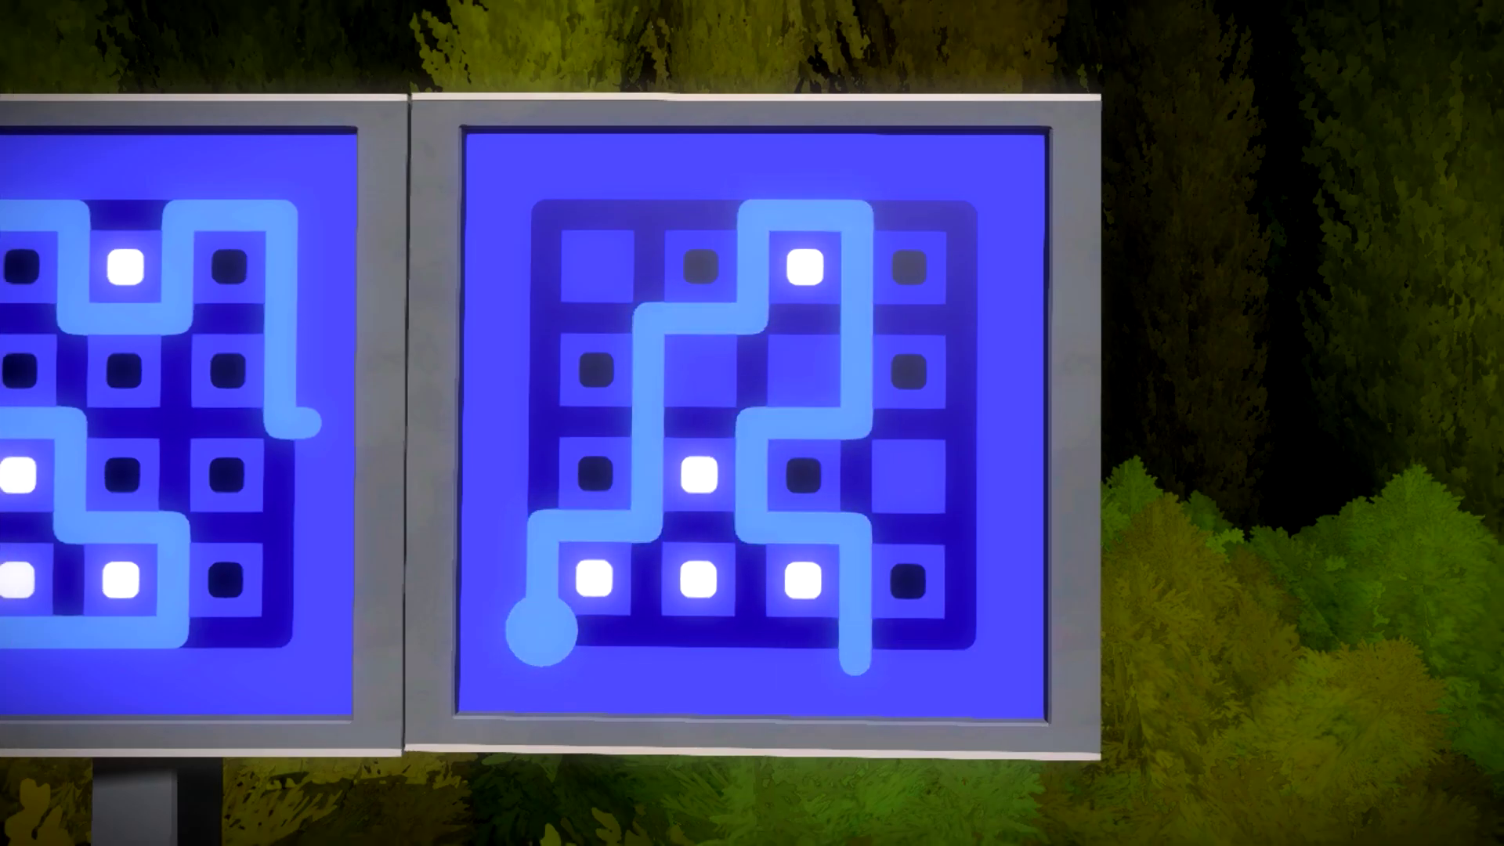